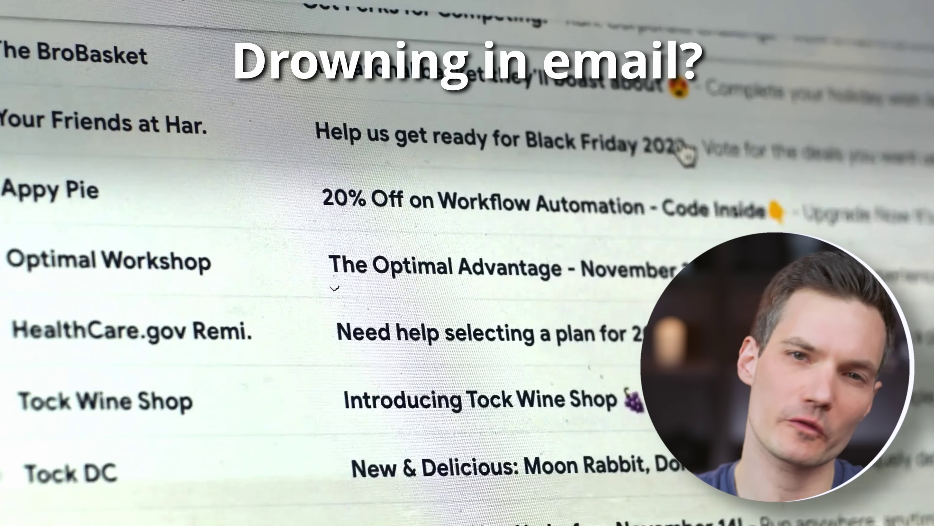
scroll(684, 151, "down", 5)
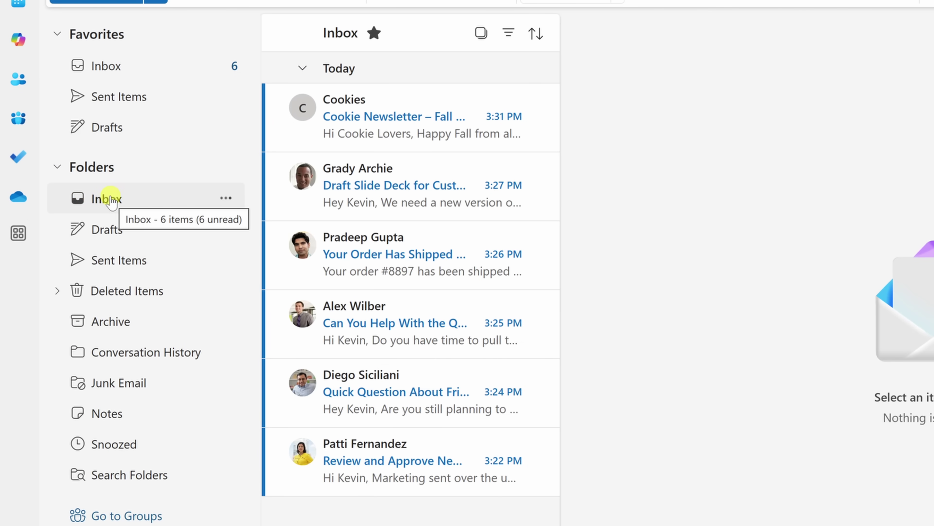
- Create a new top-level mail folder named Action Items and change its color to dark red
left_click(109, 200)
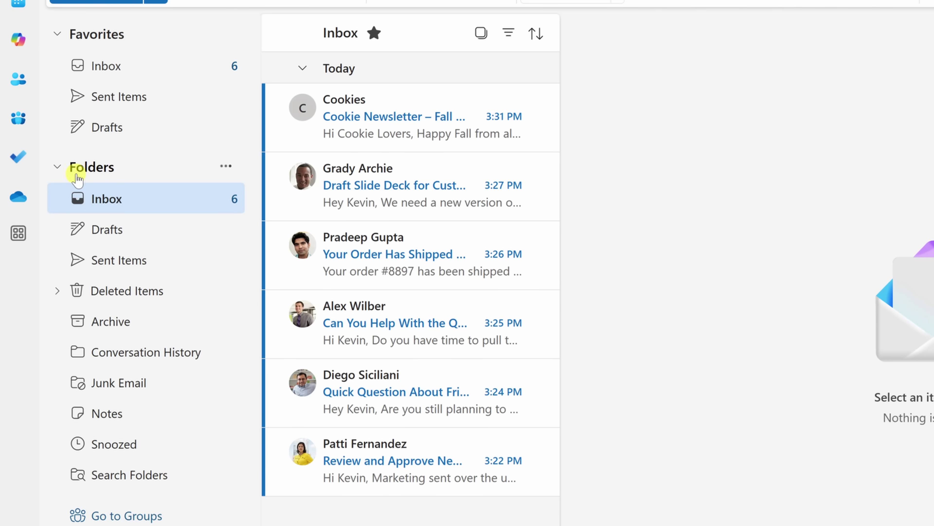
left_click(226, 168)
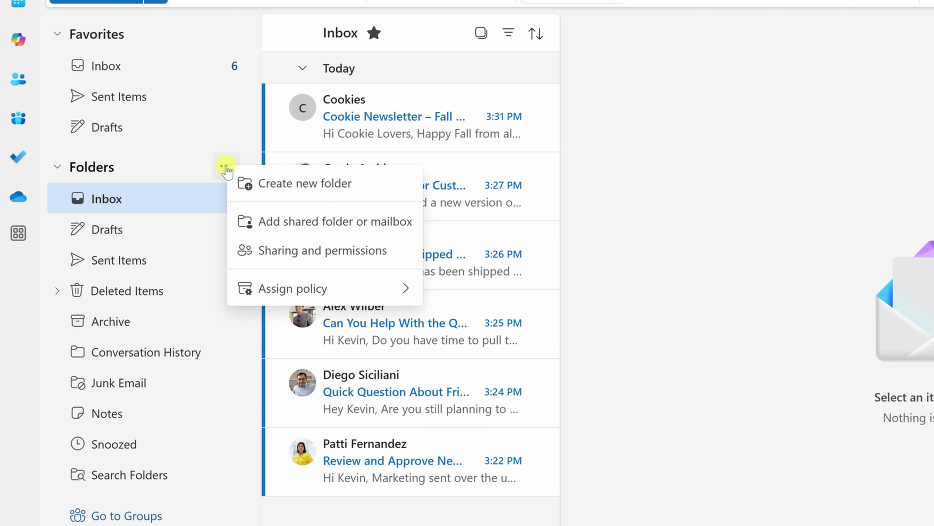
left_click(248, 187)
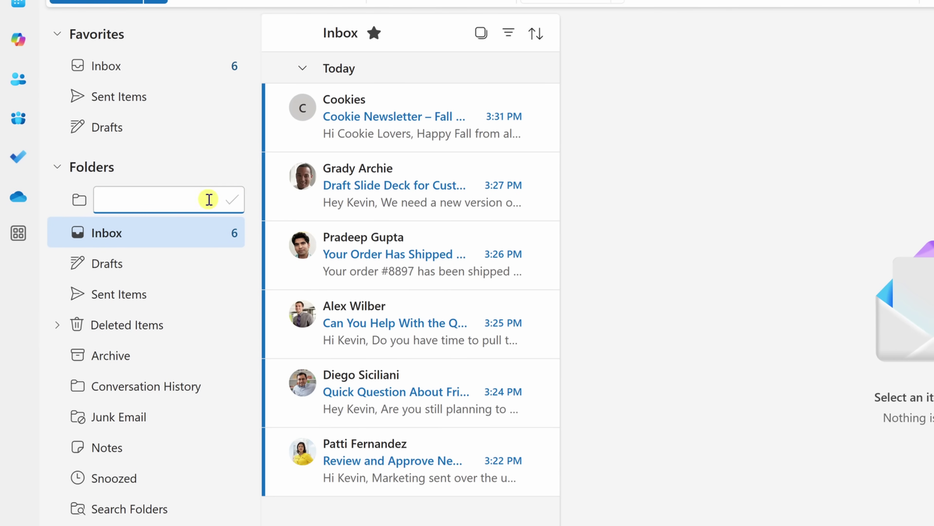
type("Action Items")
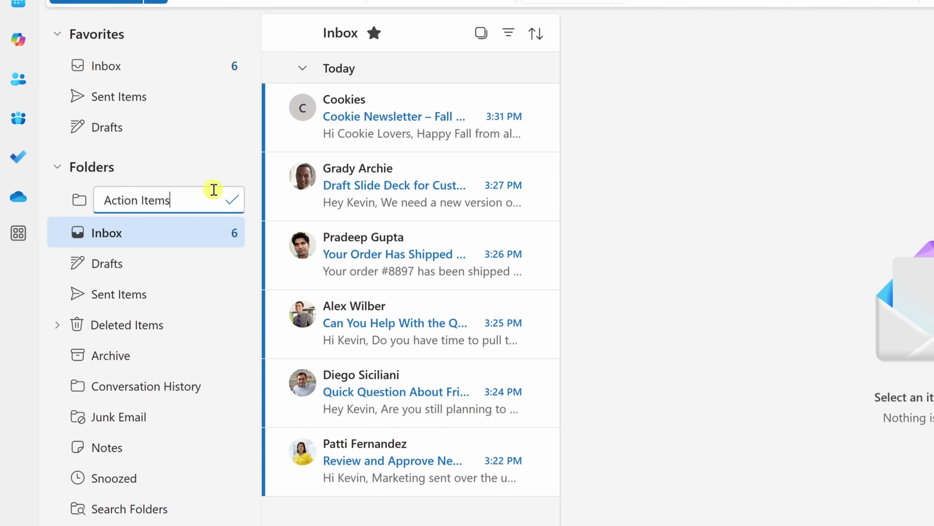
left_click(233, 202)
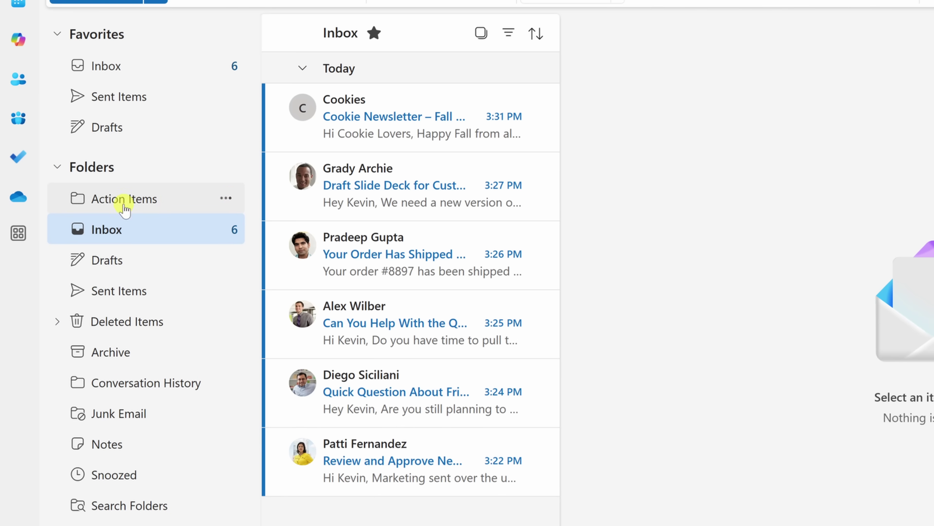
left_click(225, 200)
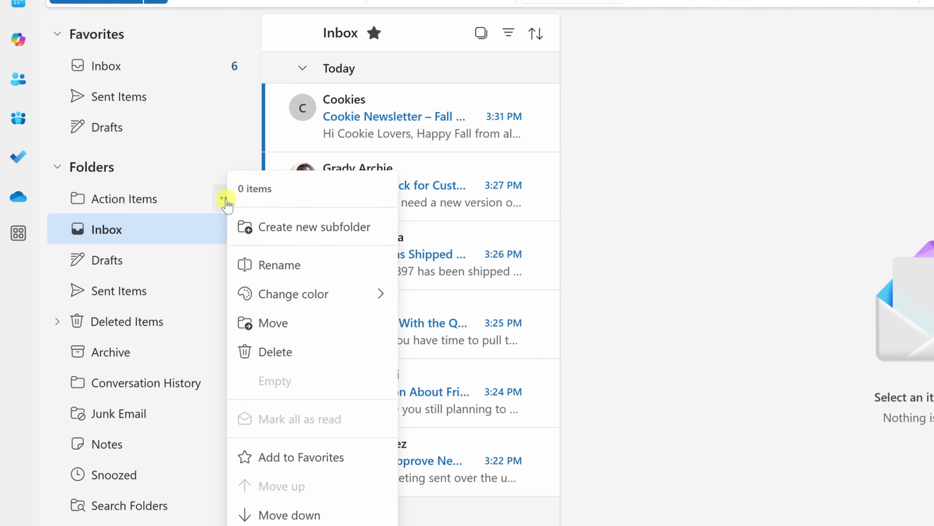
mouse_move(288, 295)
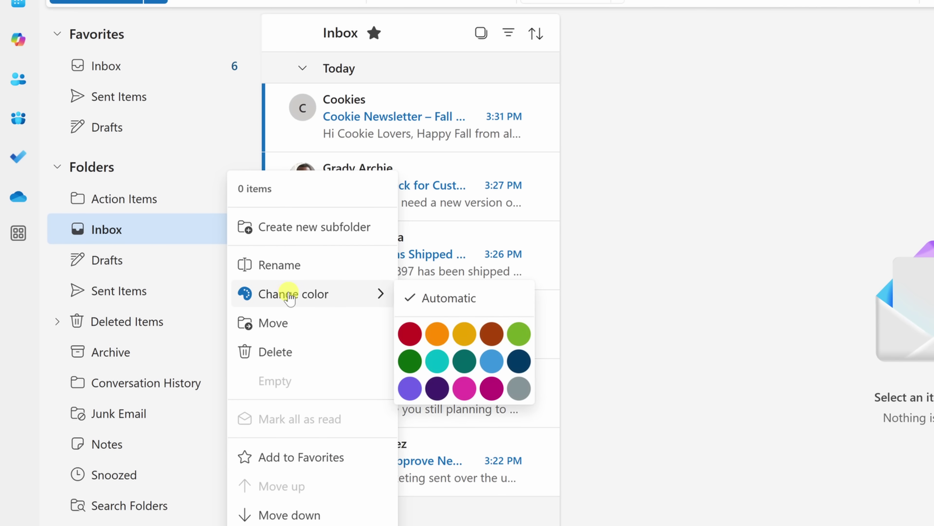
left_click(409, 334)
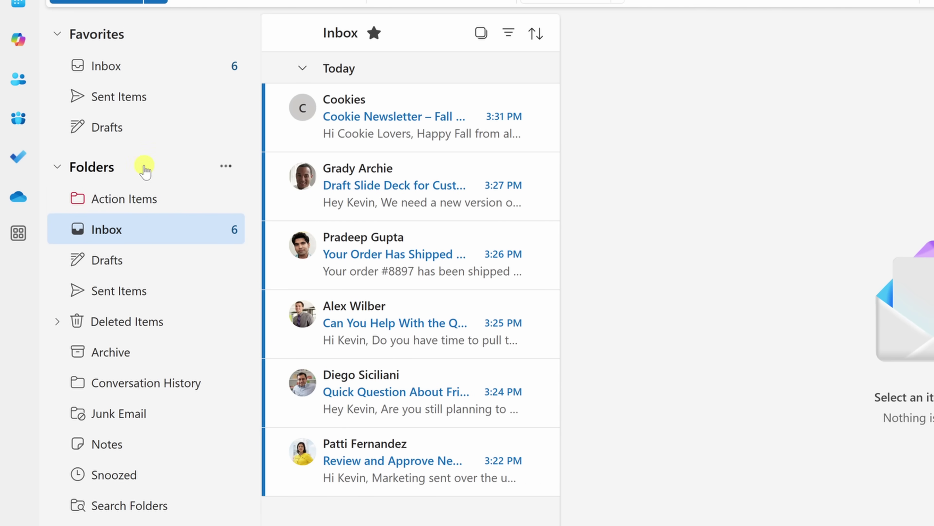
- Create a new top-level mail folder named Waiting On and change its color to dark green
left_click(226, 166)
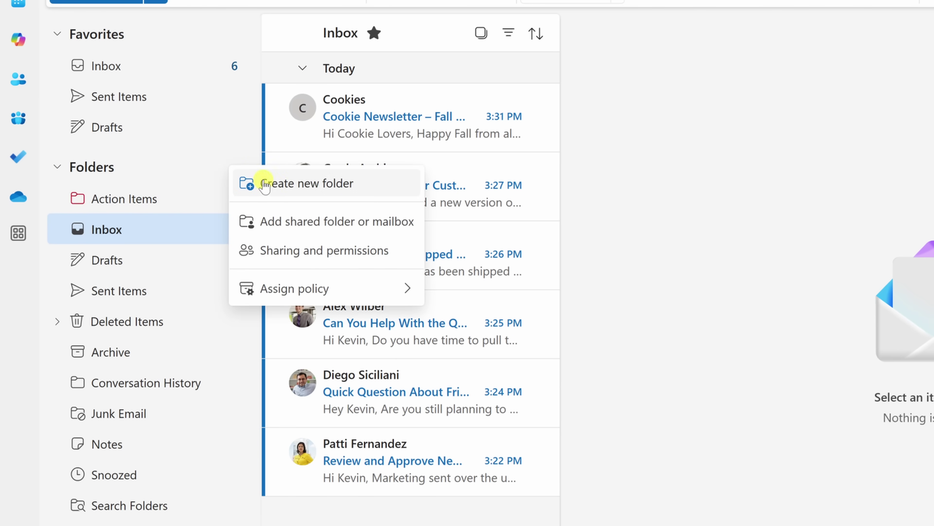
left_click(274, 186)
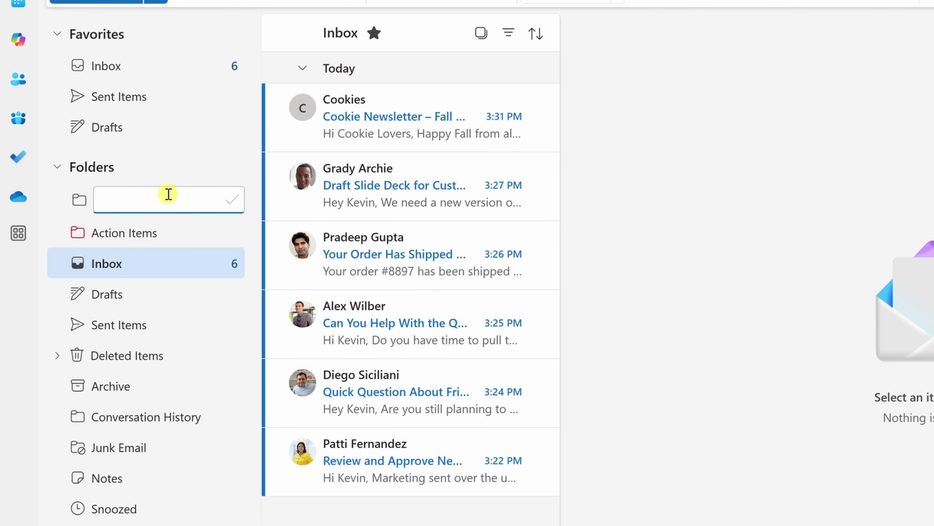
type("Waiting On")
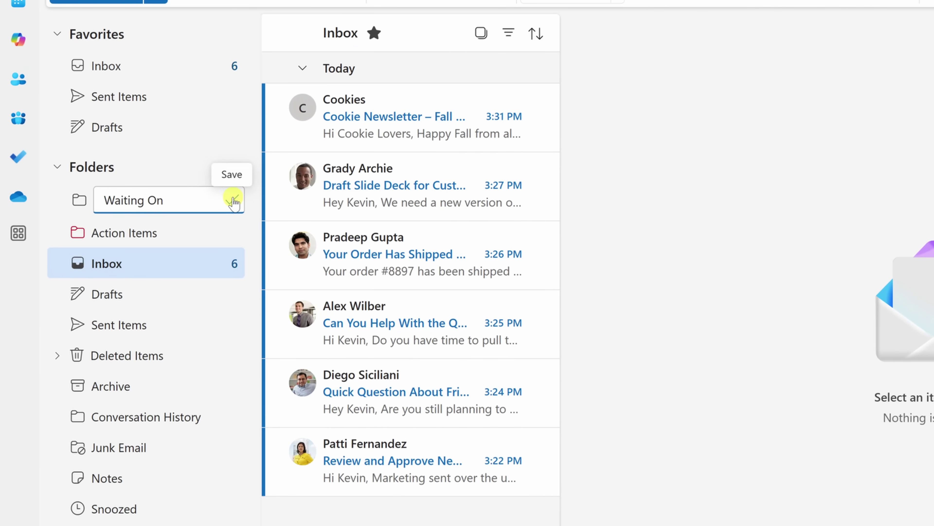
left_click(167, 212)
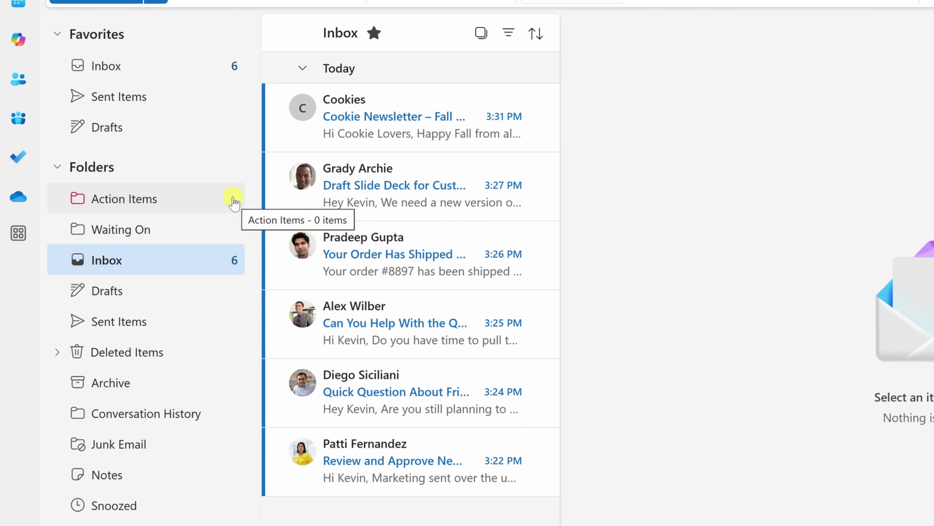
left_click(232, 229)
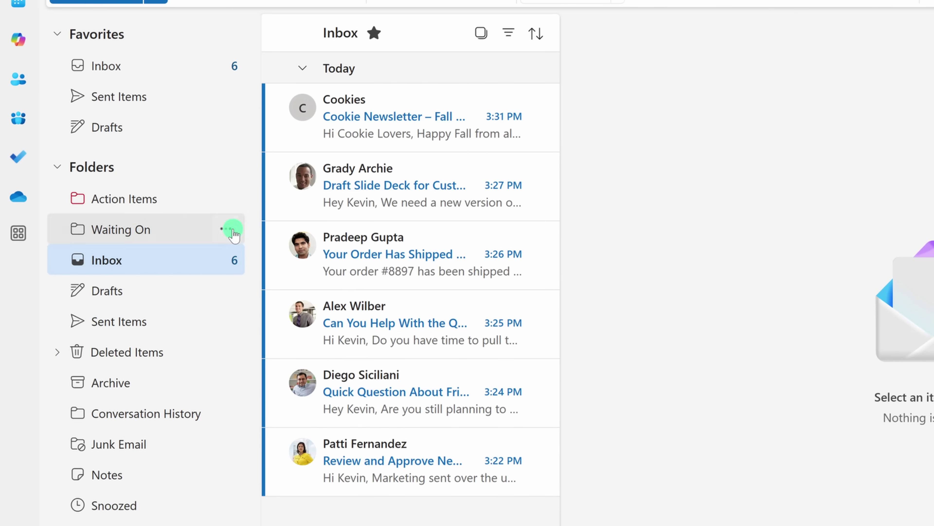
mouse_move(278, 294)
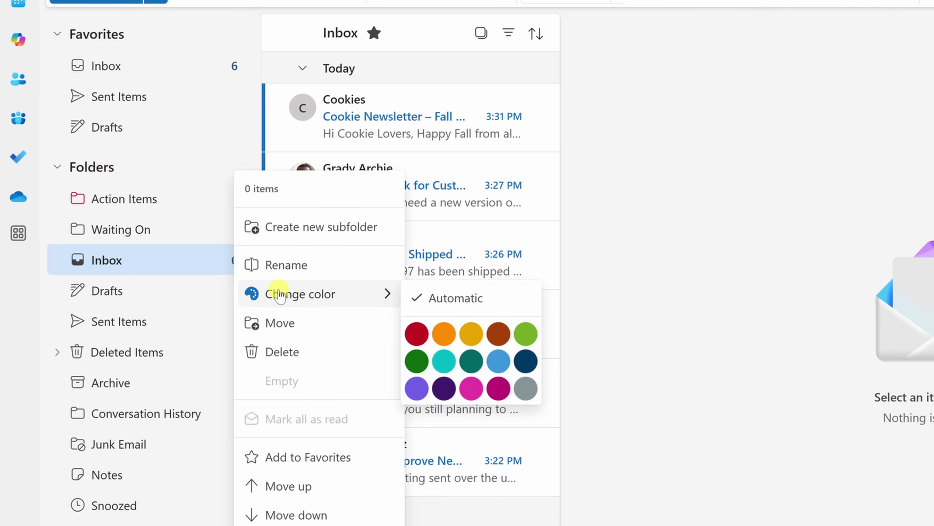
left_click(420, 364)
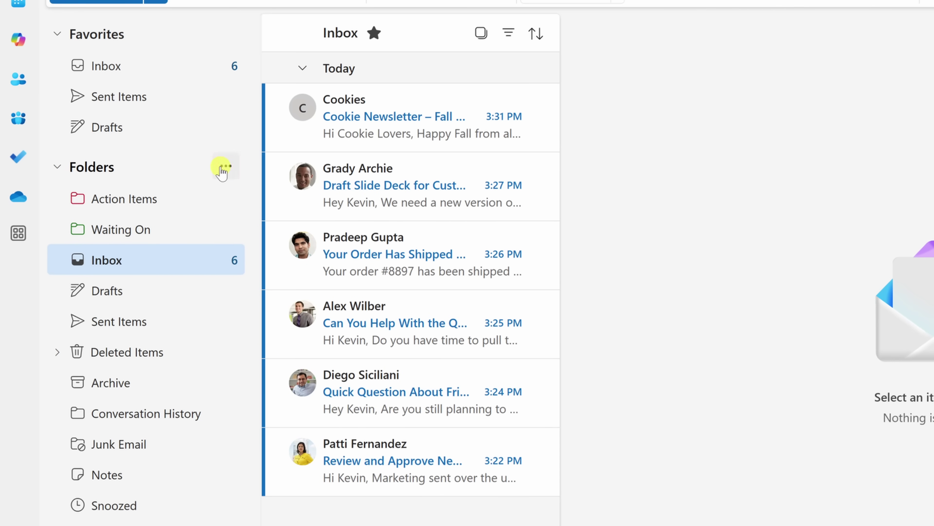
- Create a new top-level mail folder named Read Later and change its color to gold yellow
left_click(226, 167)
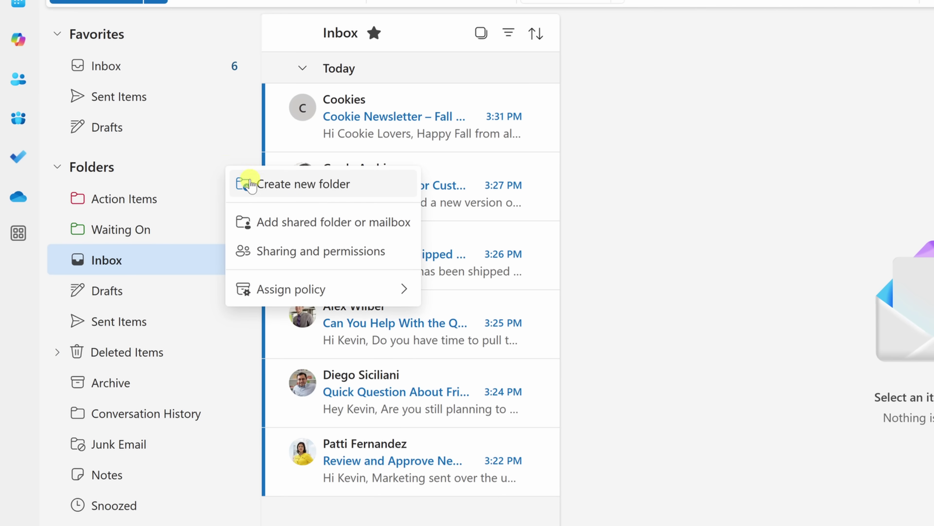
left_click(243, 184)
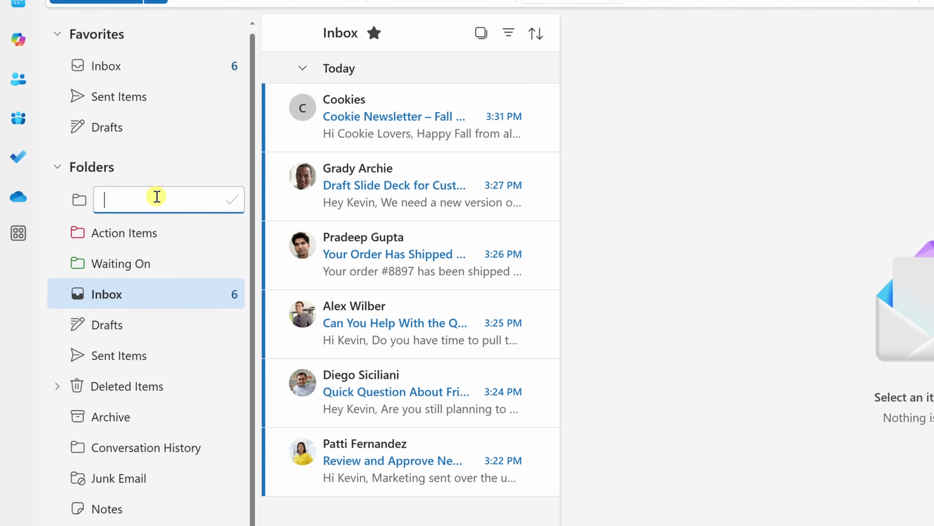
type("Read Later")
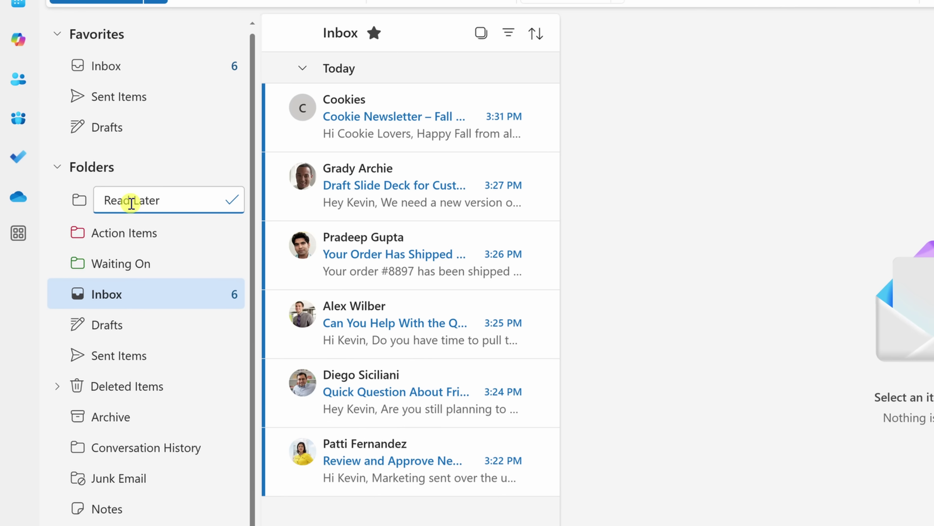
left_click(231, 200)
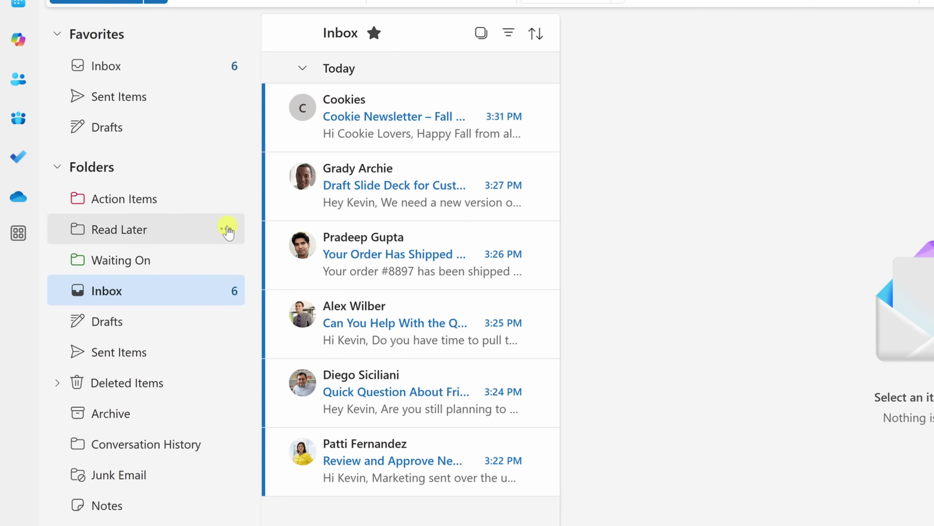
left_click(227, 229)
mouse_move(282, 297)
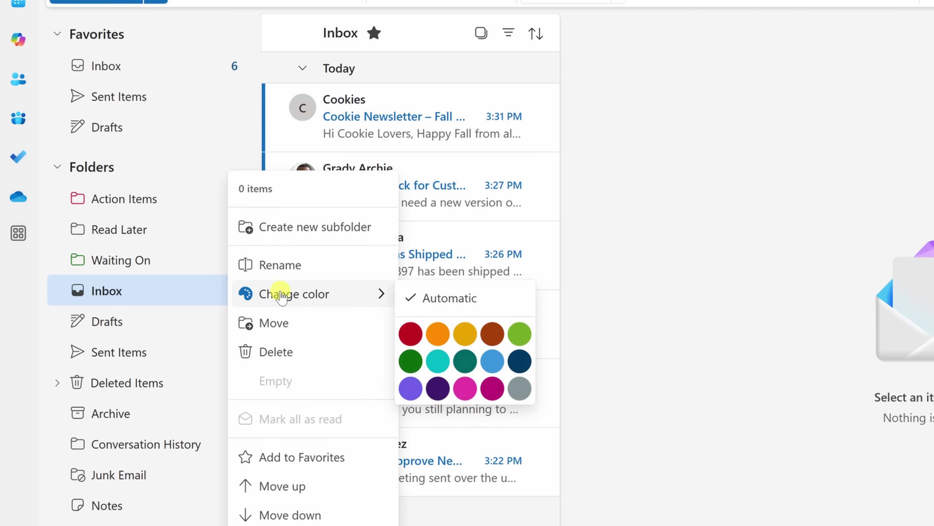
left_click(465, 333)
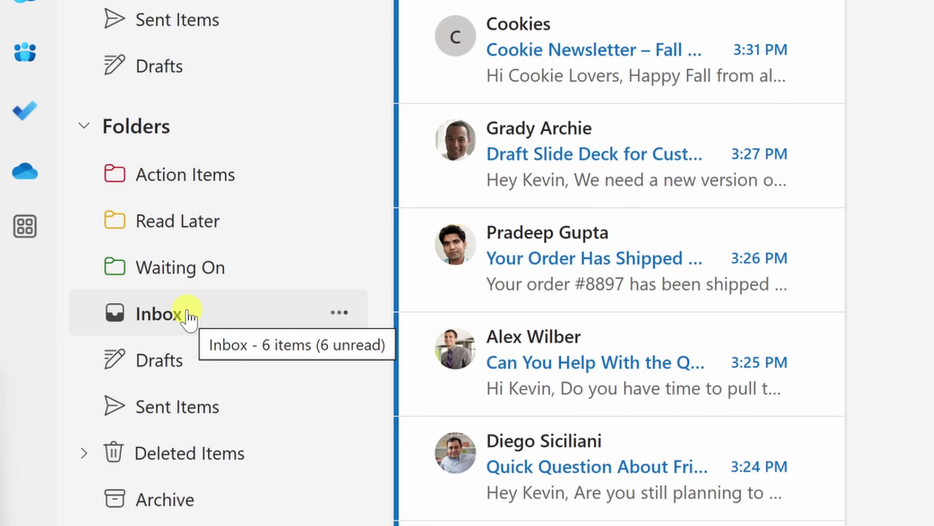
- Reorder the folder list so Inbox comes first and Waiting On sits directly above Read Later, and open Inbox
left_click_drag(186, 313, 202, 184)
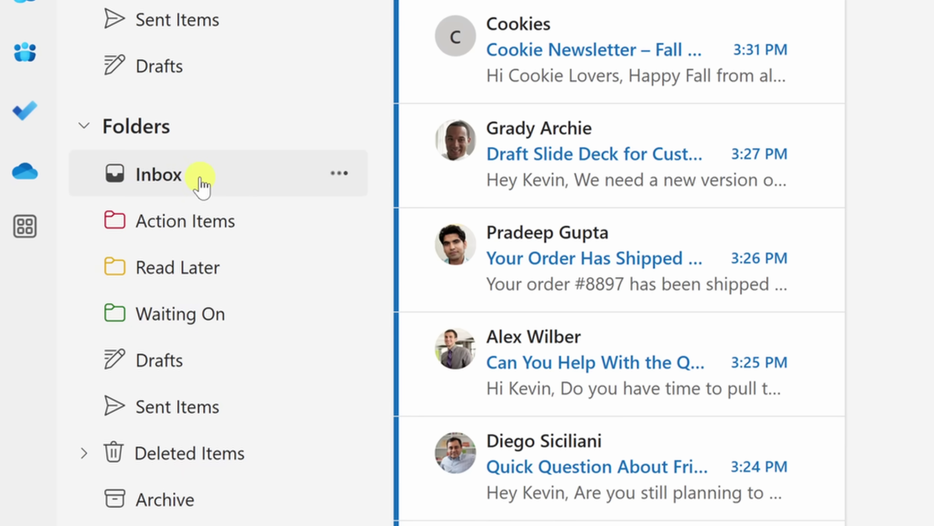
left_click(209, 184)
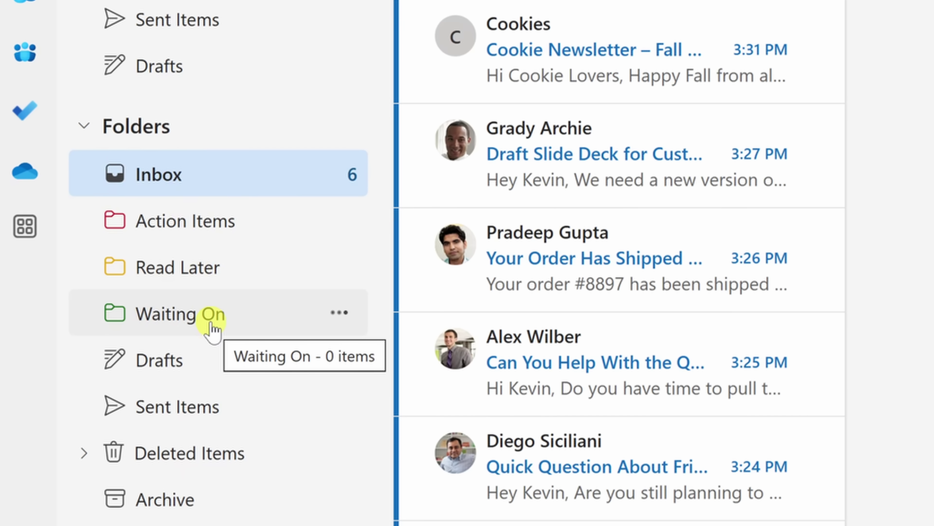
left_click_drag(210, 321, 217, 258)
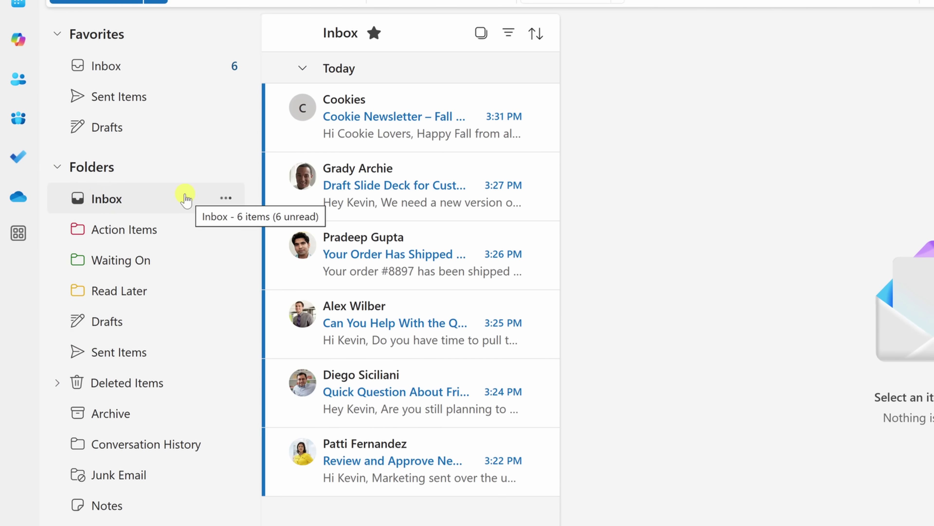
left_click(162, 202)
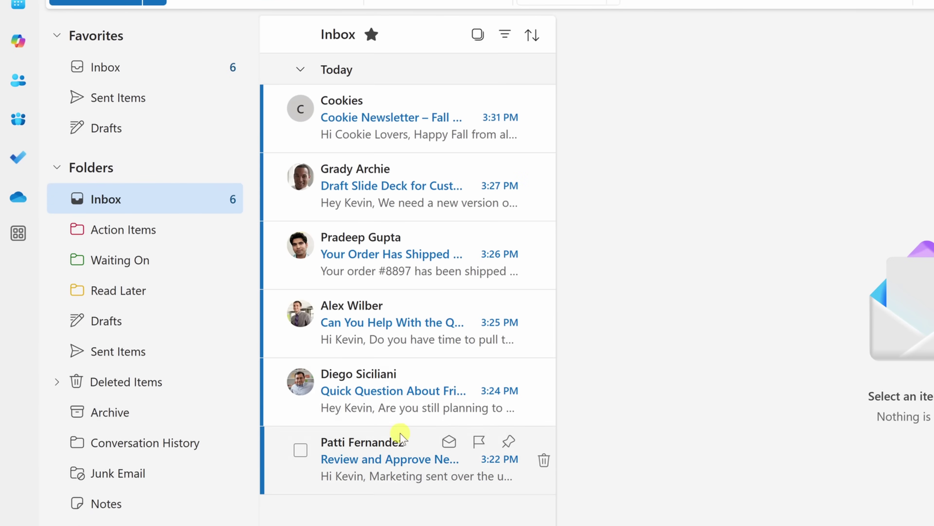
- Open the Cookie Newsletter email in the inbox and move it into the Read Later folder
mouse_move(336, 214)
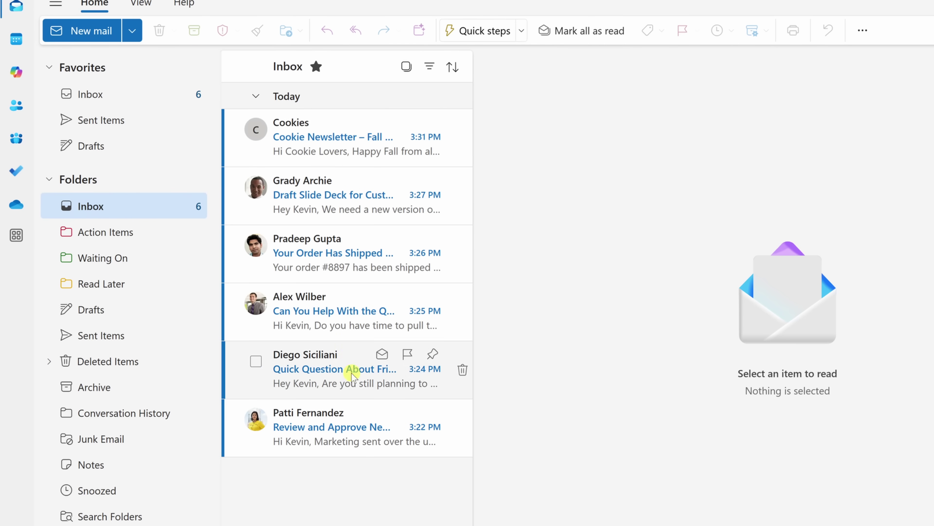
mouse_move(204, 271)
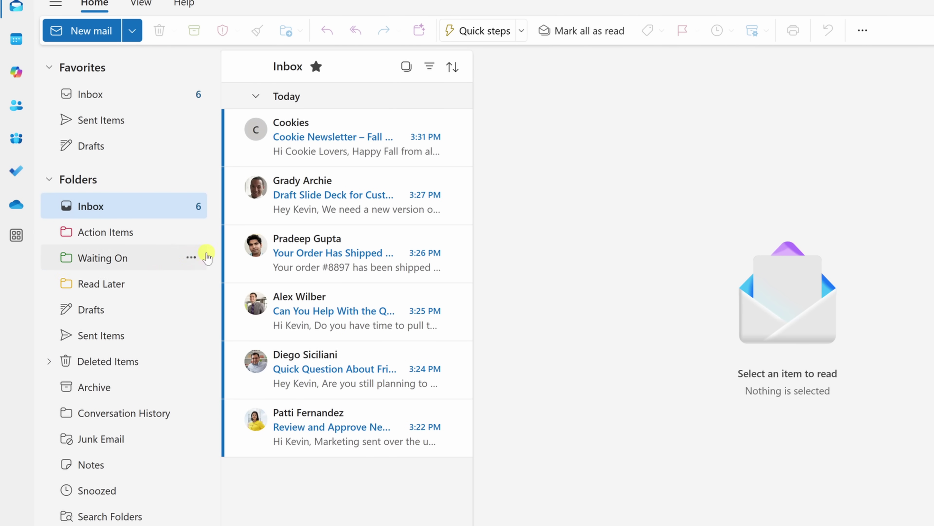
left_click(359, 144)
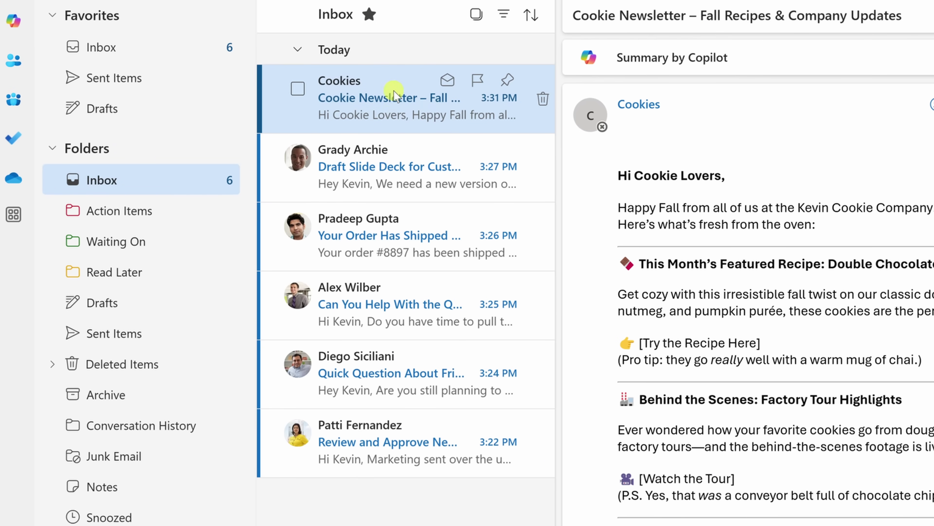
left_click_drag(399, 99, 142, 276)
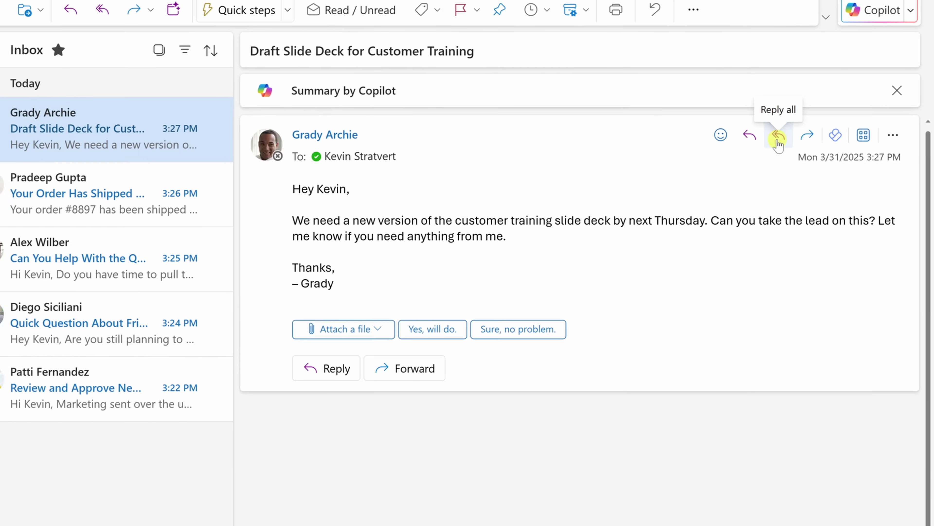
- Send a reply accepting the customer training slide deck request, aiming for Thursday, and move the conversation into the Action Items folder
left_click(815, 158)
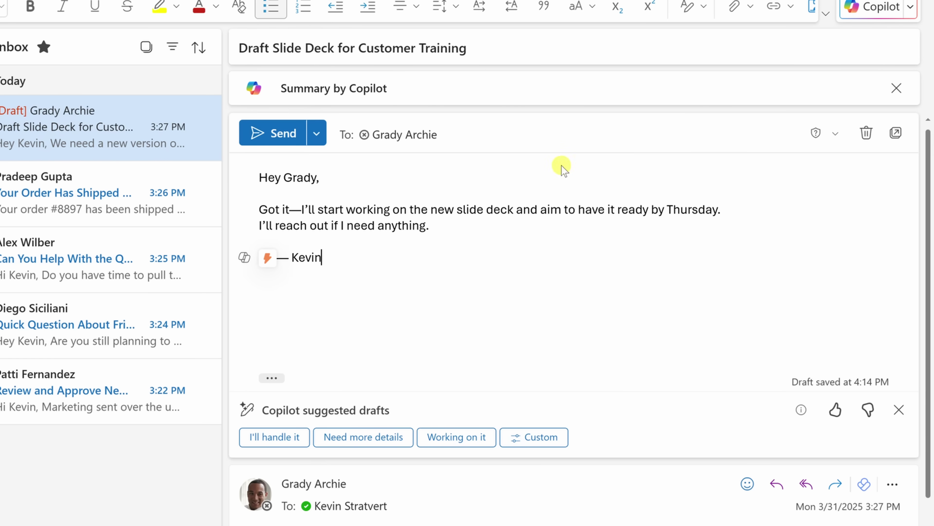
left_click(270, 137)
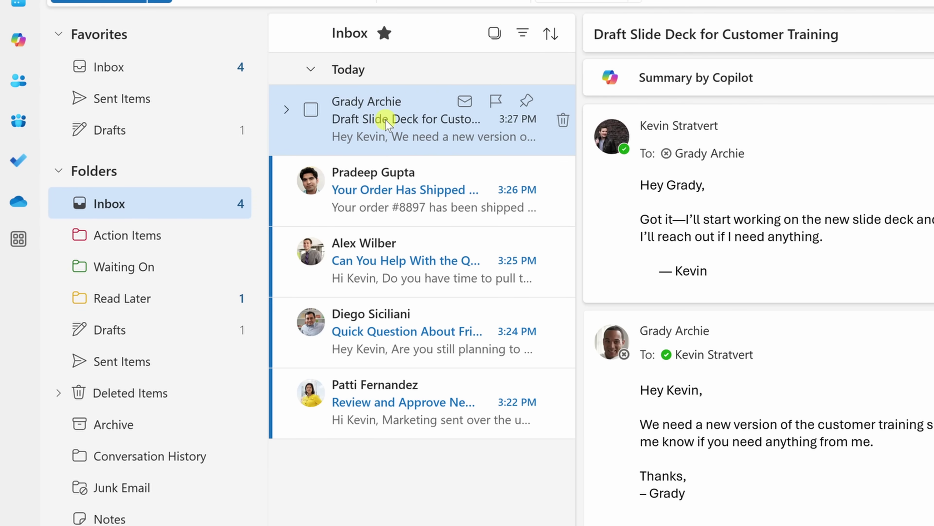
left_click_drag(386, 123, 132, 239)
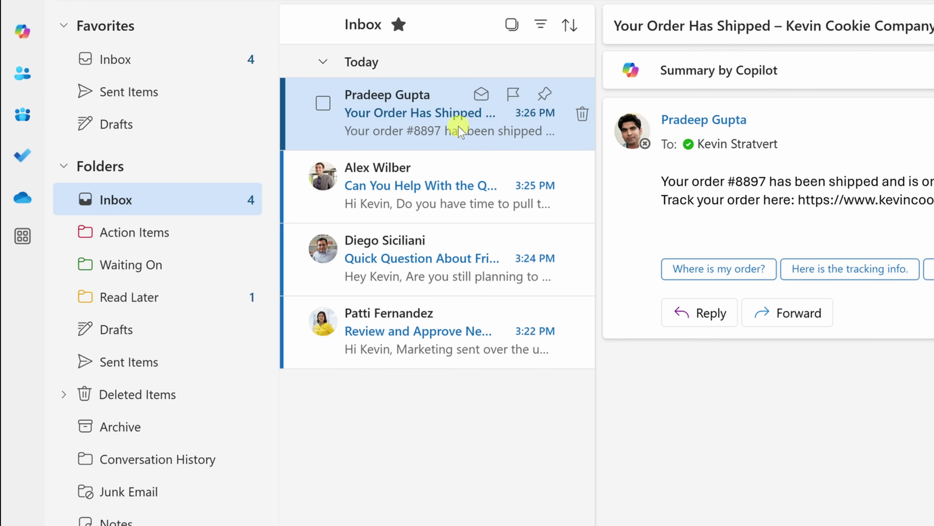
- Delete the order shipment notification email from the inbox
key("Delete")
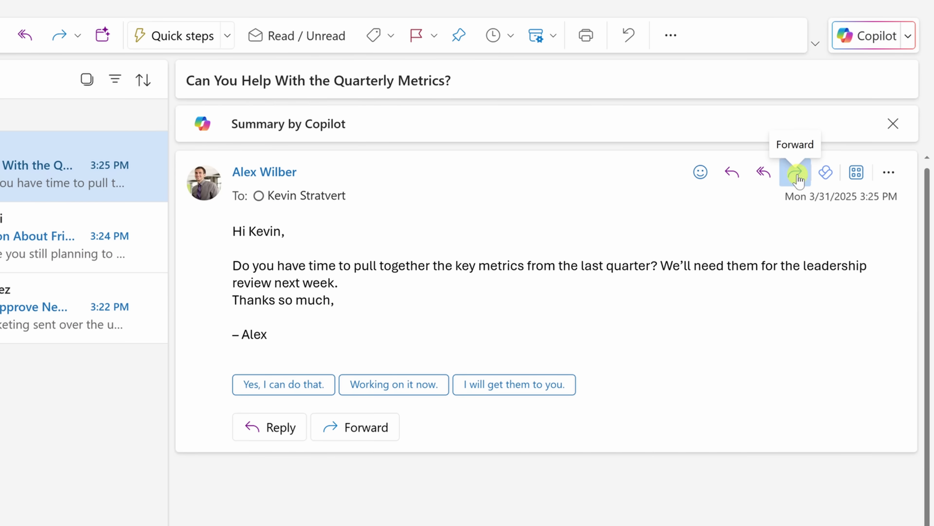
- Forward the quarterly metrics email to the suggested colleague, asking for last quarter's key metrics for next week's leadership review
left_click(834, 160)
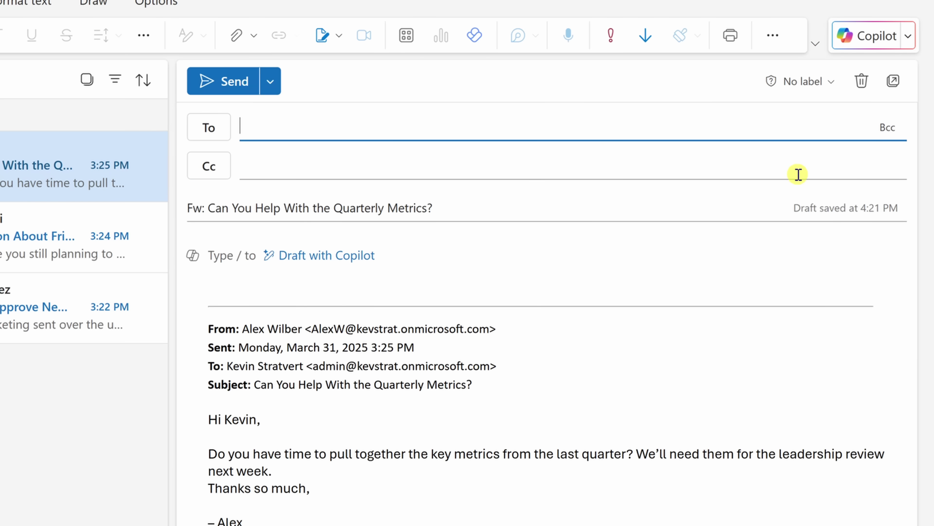
type("ad")
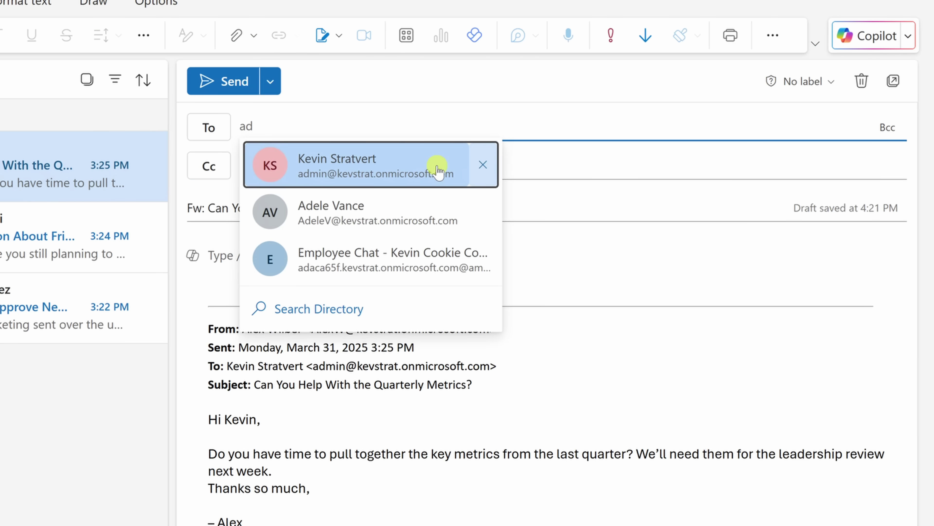
left_click(414, 208)
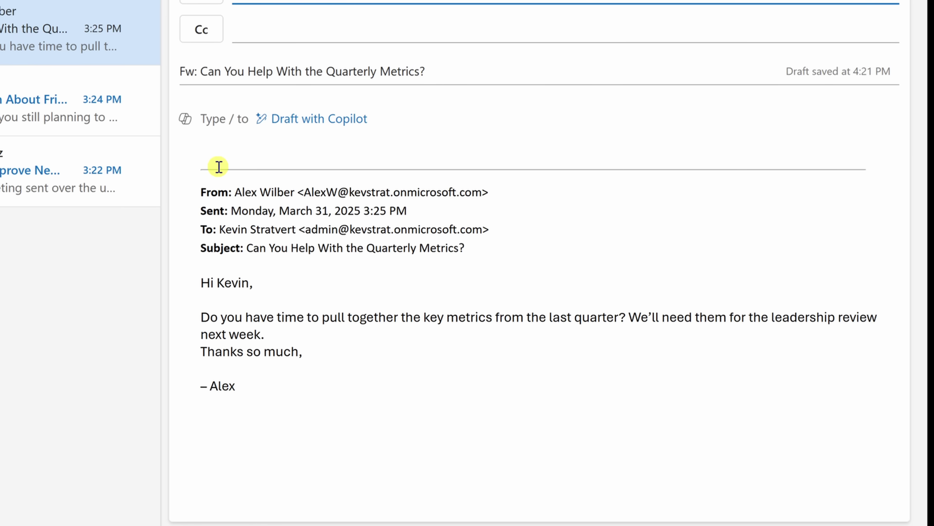
left_click(237, 300)
type("Hi Adele,  Can you pull together the key metrics from last quarter for the leadership review next week? Please loop me in once it's ready.  Thanks! Kevin")
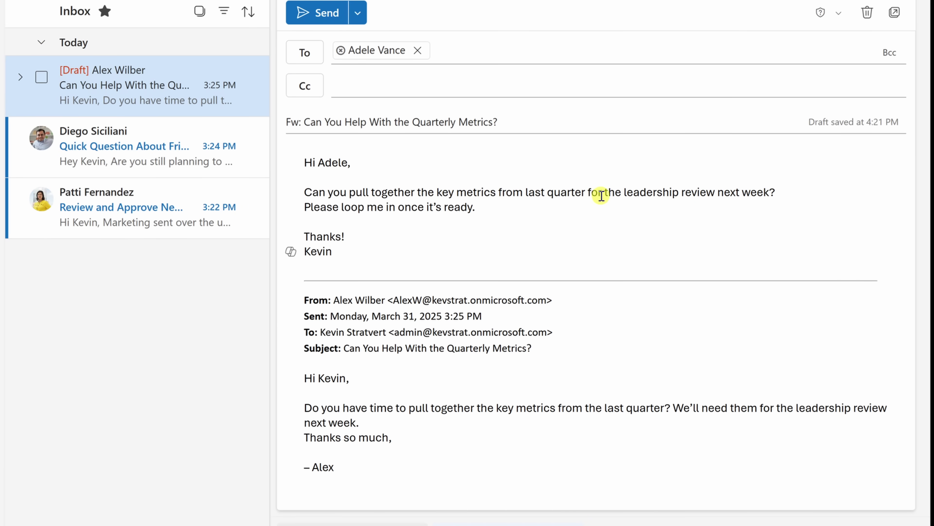
left_click(316, 11)
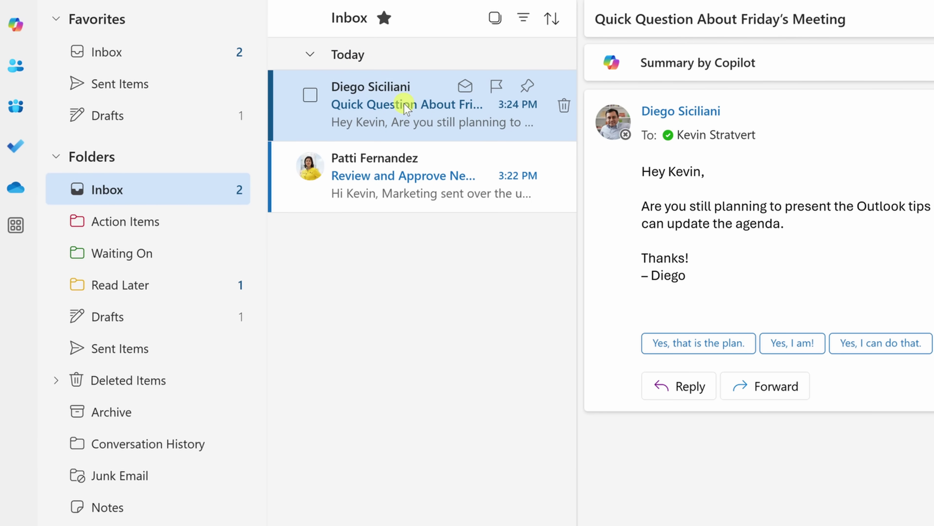
- Send a reply confirming the Outlook tips presentation at Friday's meeting and remove the conversation from the inbox
mouse_move(408, 91)
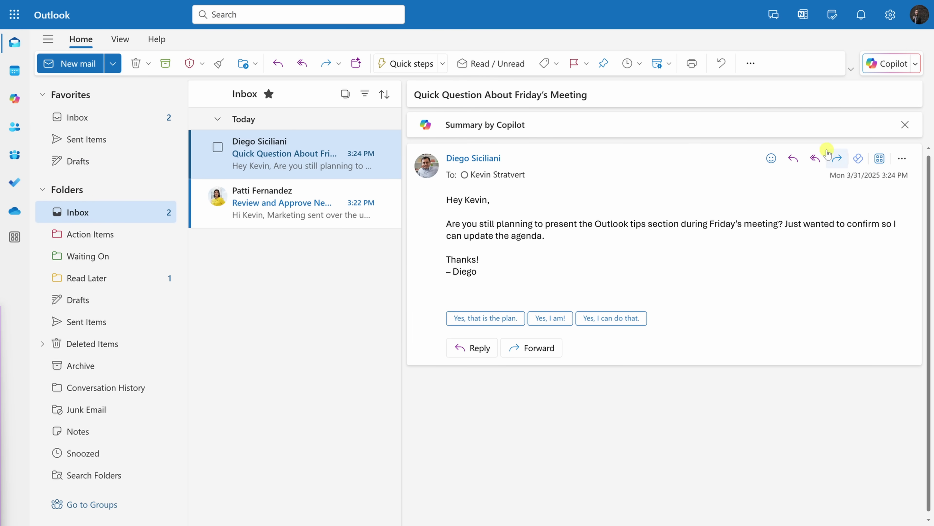
left_click(815, 158)
type("Hi Diego, Yes, I’m planning to present the Outlook tips section during Friday’s meeting. Thanks for checking! — Kevin")
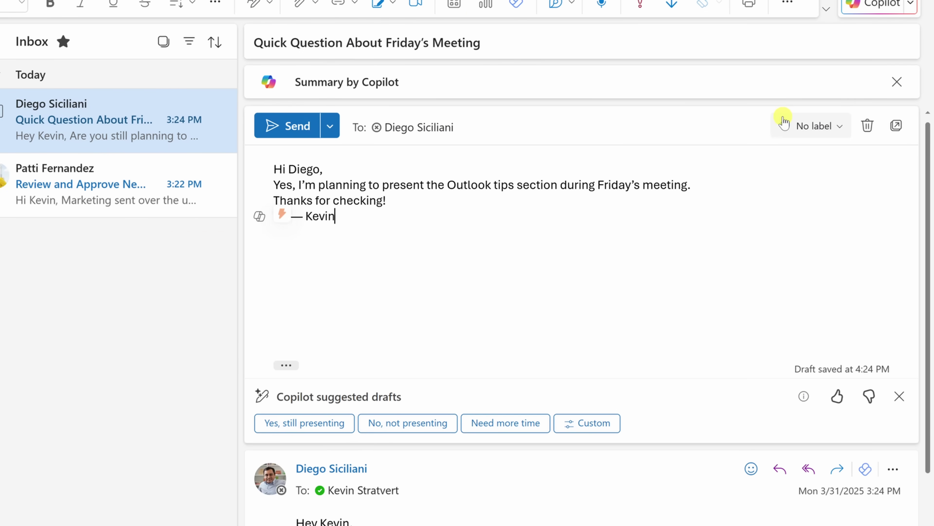
left_click(290, 126)
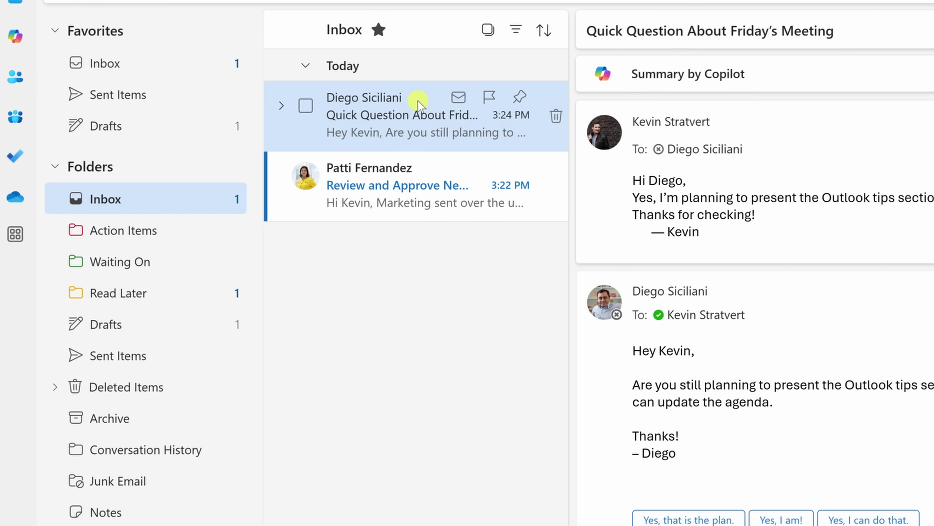
key("BackSpace")
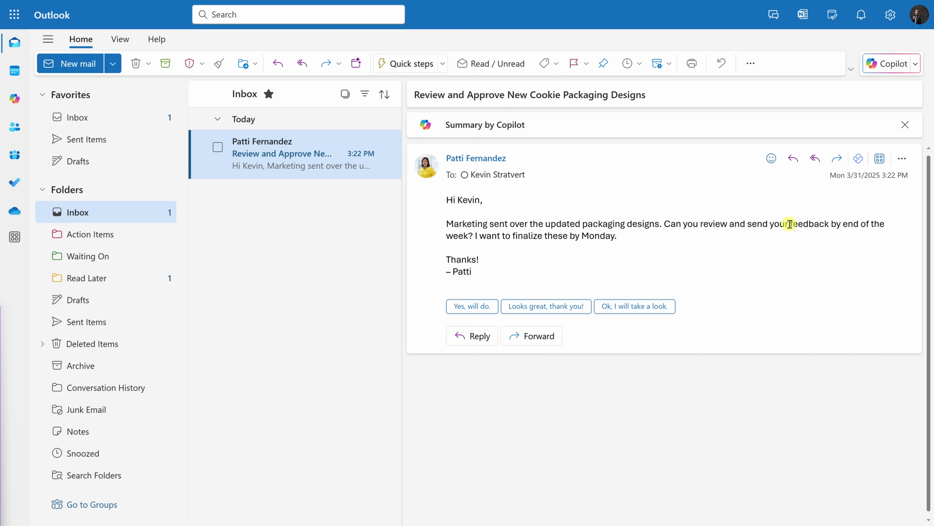
- Reply to the cookie packaging designs email promising feedback by the end of the week, and move the conversation into Action Items
left_click(815, 159)
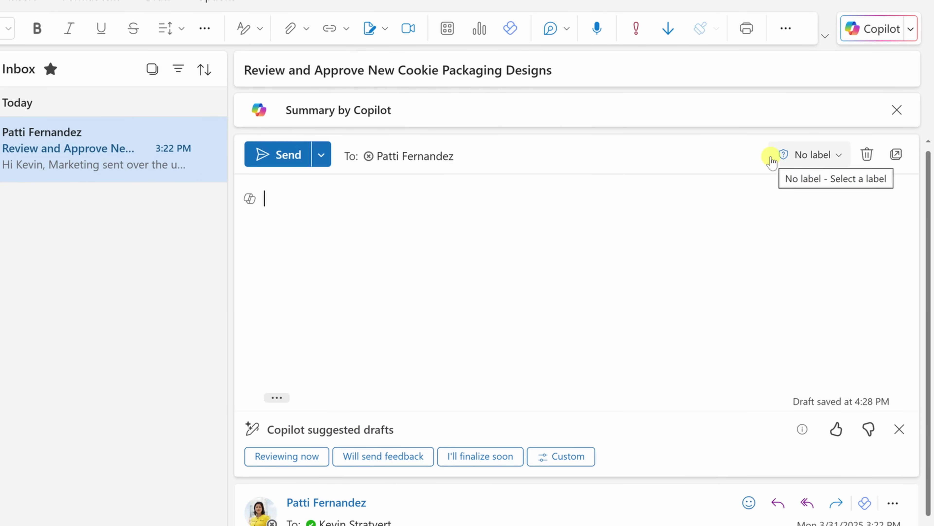
type("Hi Patti,  Thanks—I’ll review the packaging designs and get feedback to you by the end of the week.  Looking forward to finalizing these!  Kevin")
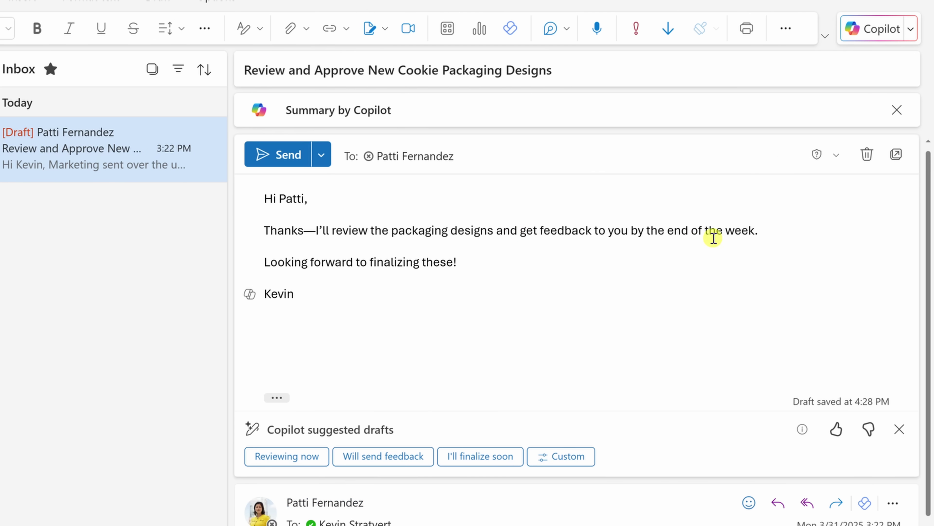
left_click(295, 157)
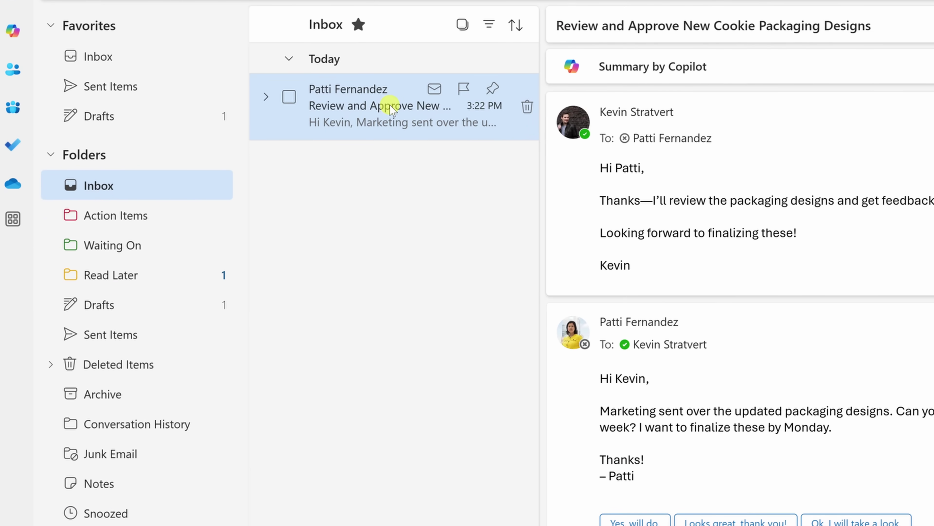
left_click_drag(391, 107, 142, 221)
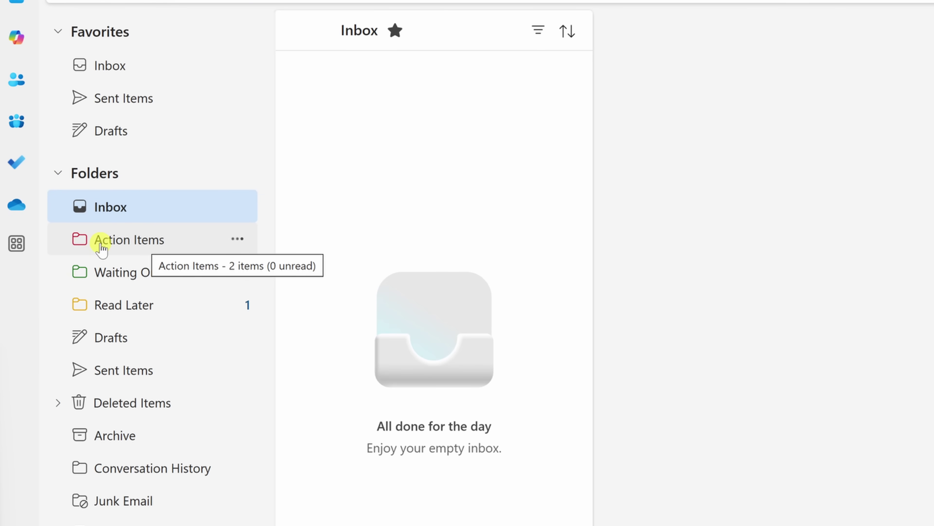
- Open the Action Items folder and view its slide deck and packaging designs conversations
left_click(100, 245)
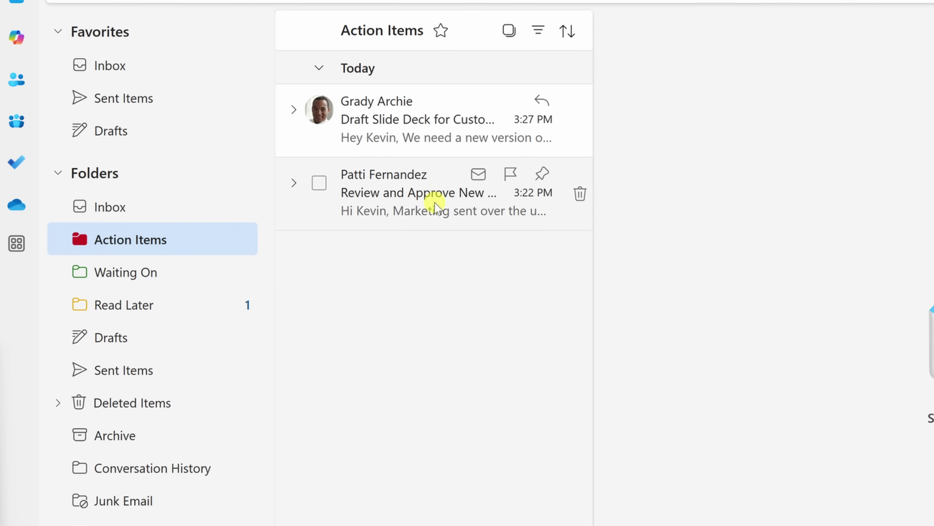
left_click(421, 110)
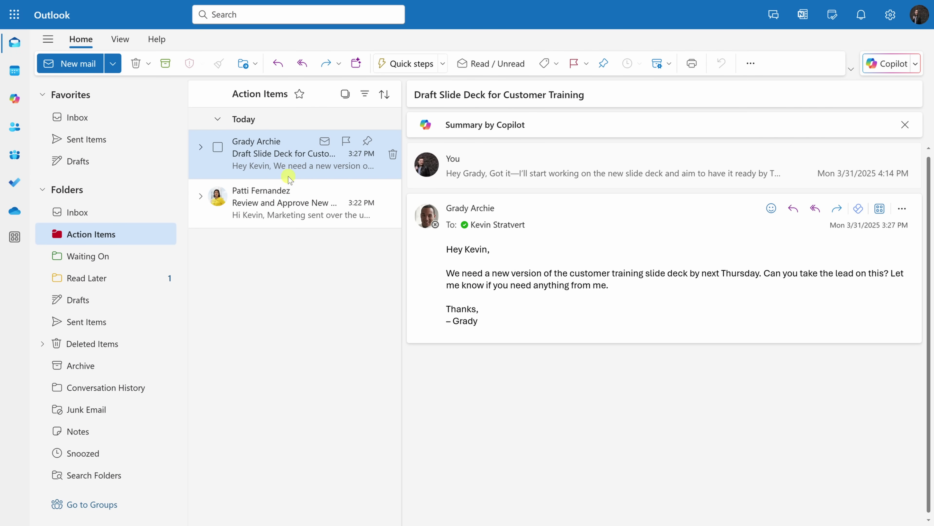
left_click(292, 156)
left_click(300, 205)
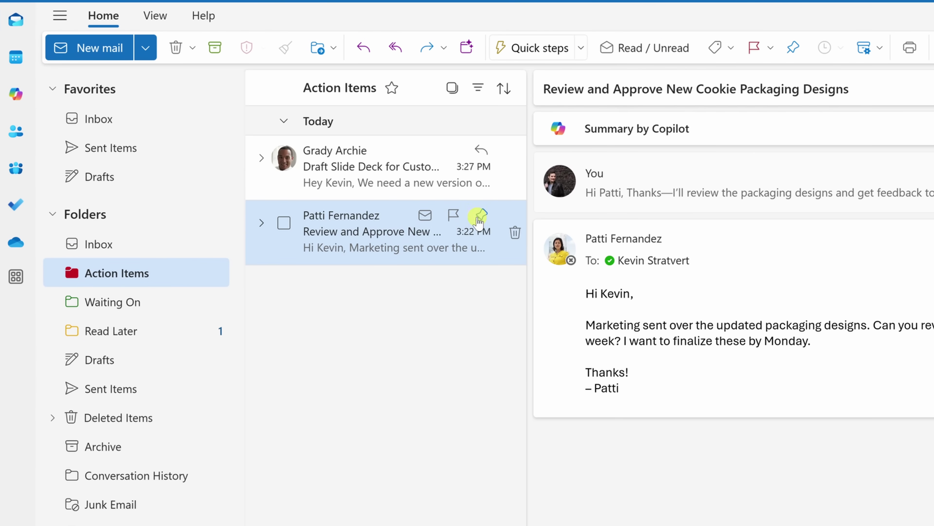
- Pin the packaging designs conversation in Action Items, flag it and mark it complete, and unpin it
left_click(367, 191)
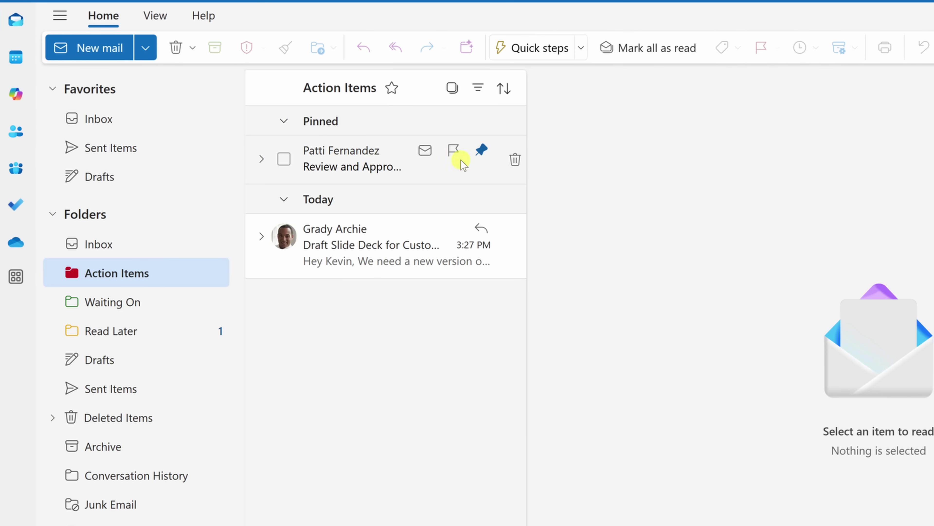
left_click(453, 152)
left_click(453, 152)
left_click(481, 151)
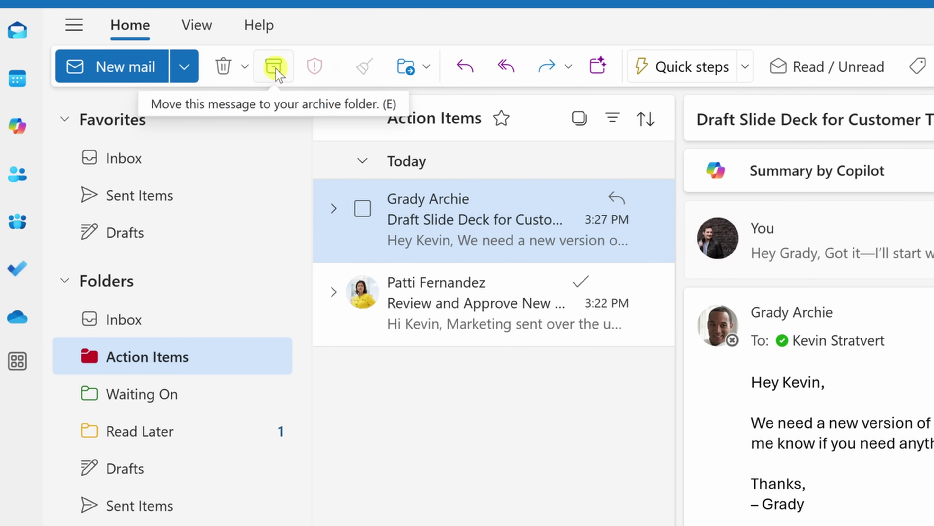
- Archive the customer training slide deck conversation from Action Items
left_click(274, 67)
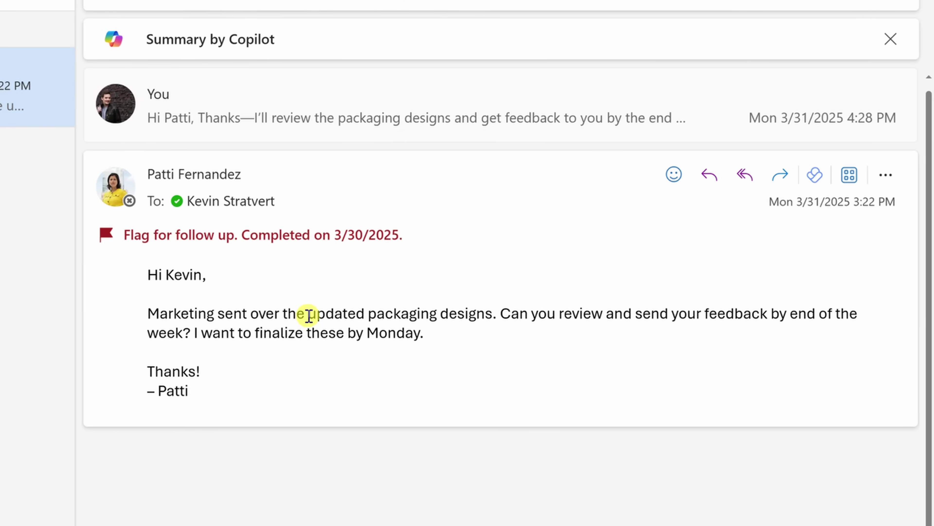
- Send a reply asking for the missing packaging designs, move the conversation into Waiting On, and open that folder
left_click_drag(309, 315, 490, 318)
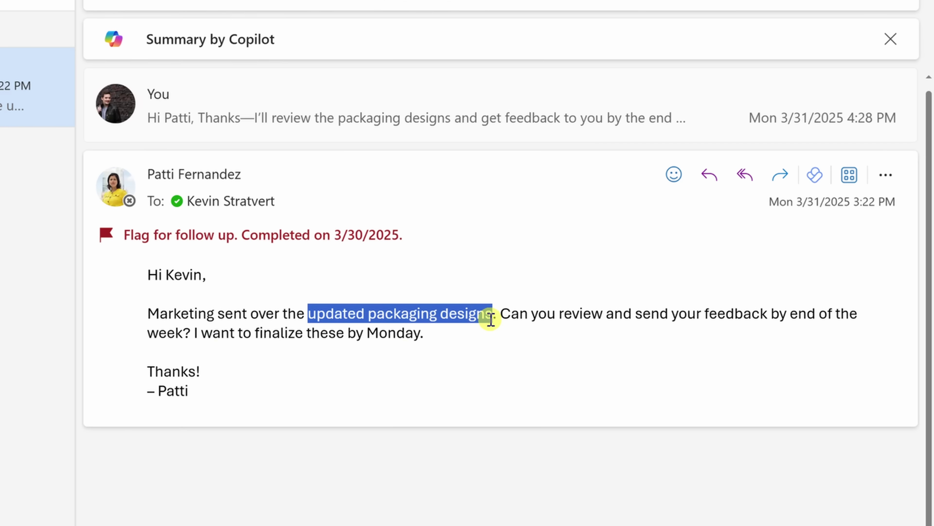
left_click(594, 341)
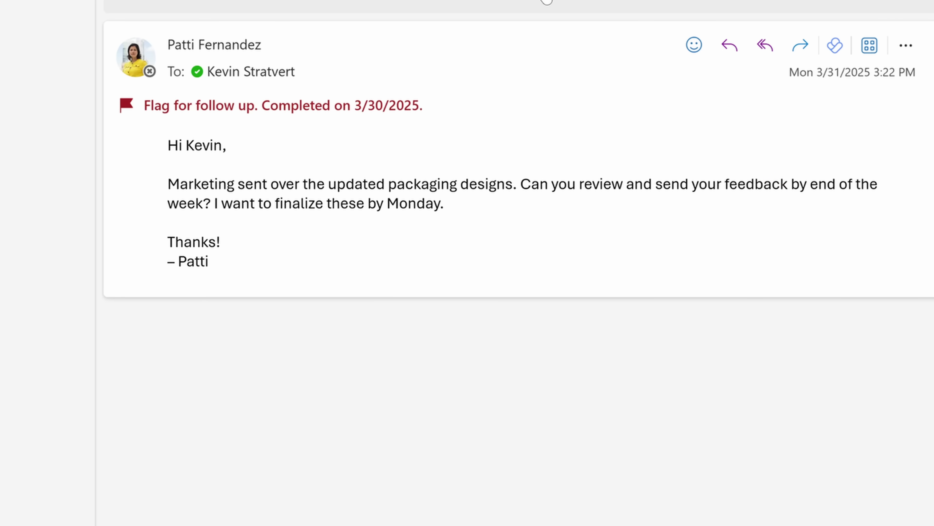
left_click(764, 46)
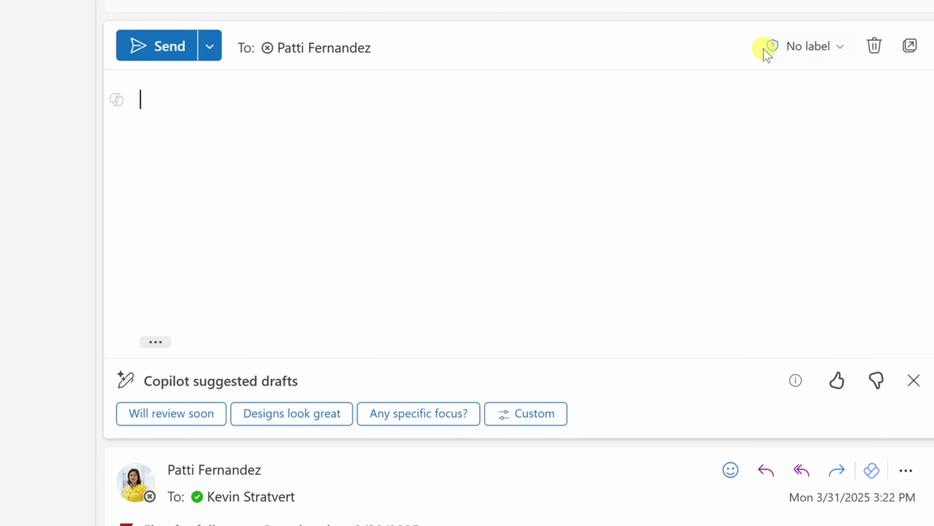
type("Hi Patti, Thanks for the heads-up on the packaging designs! I haven’t seen them come through yet—could you please share them with me when you get a chance? Once I have them, I’ll review and send over feedback before the end of the week.  Appreciate it! — Kevin")
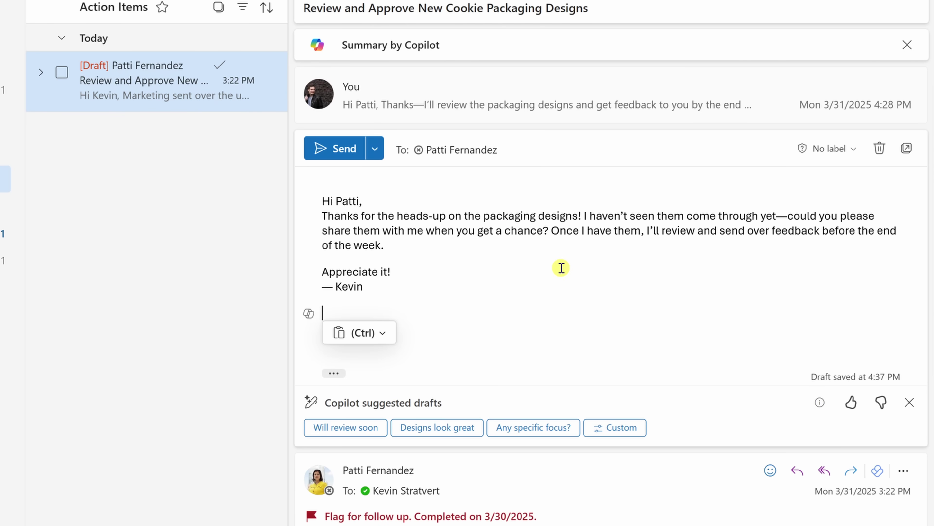
left_click(345, 149)
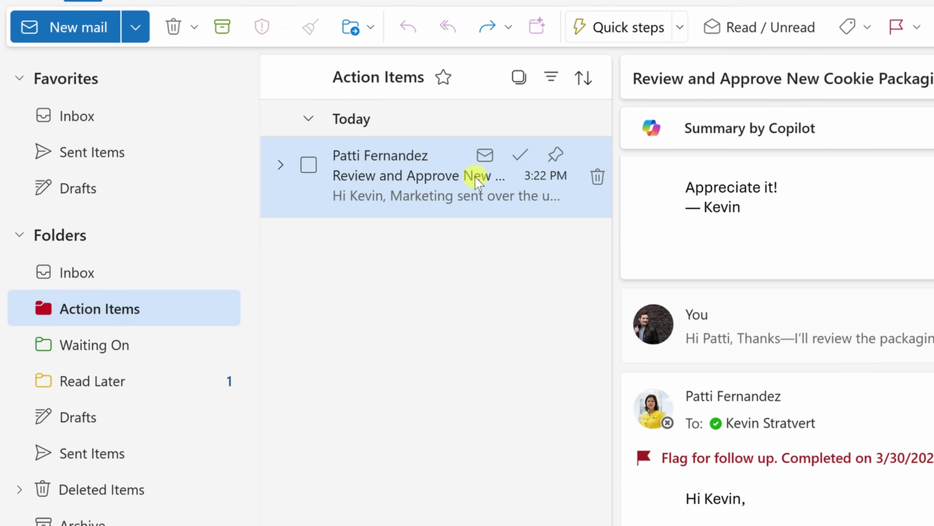
left_click_drag(475, 180, 128, 353)
left_click(127, 350)
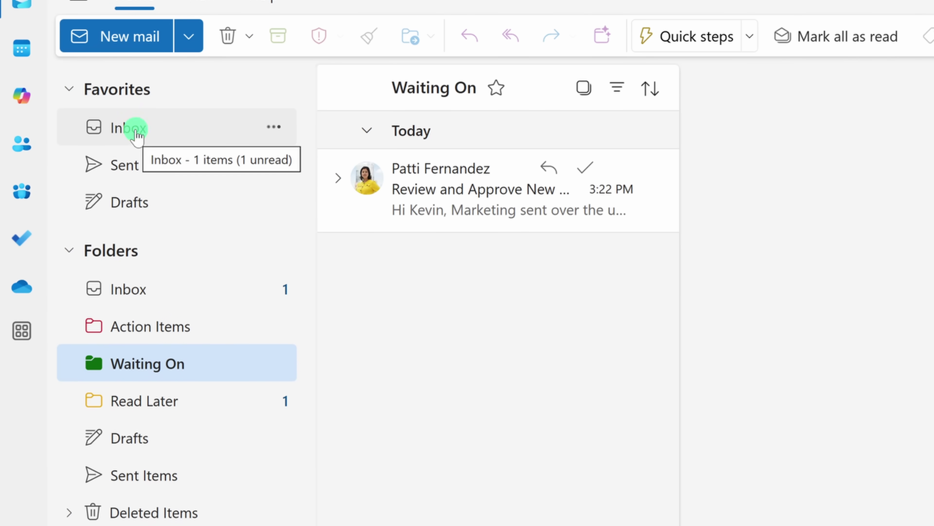
- Open the new Cookies newsletter in the inbox and start creating a rule for messages from its sender
left_click(137, 134)
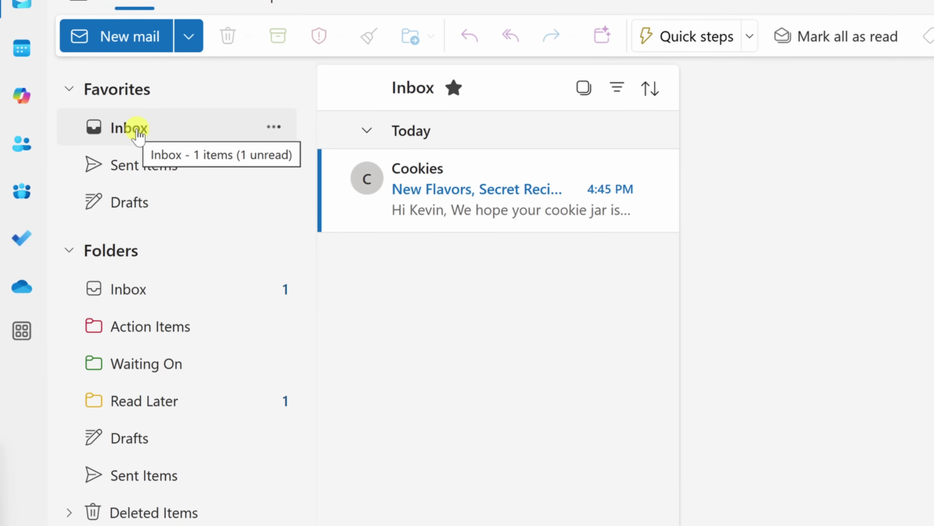
left_click(471, 214)
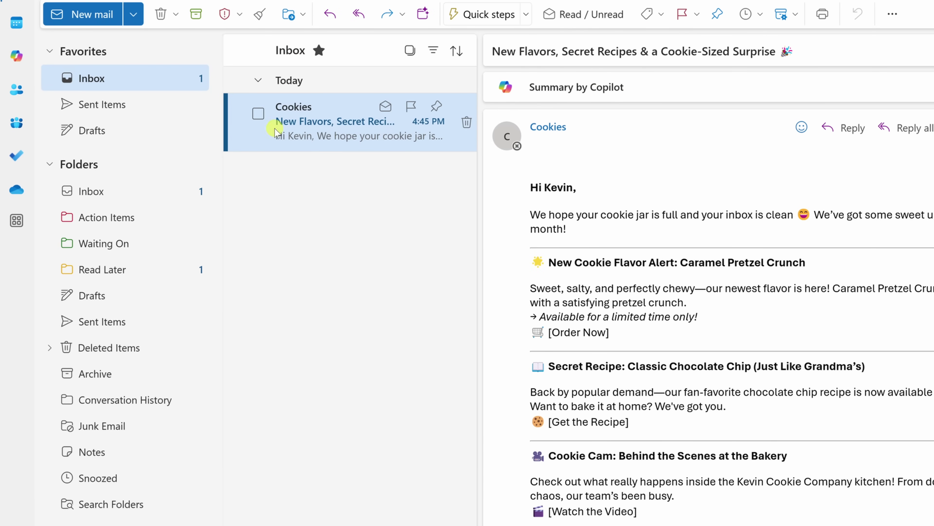
right_click(322, 111)
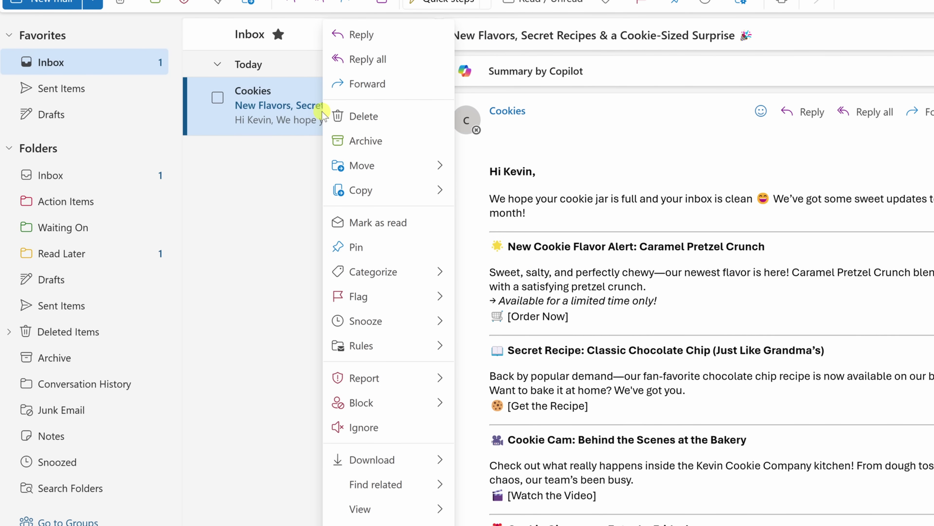
mouse_move(374, 346)
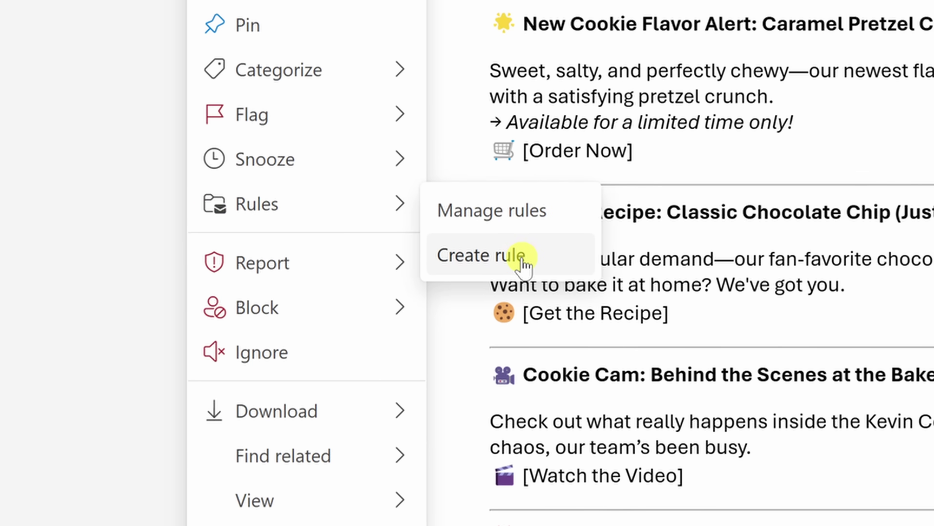
left_click(522, 262)
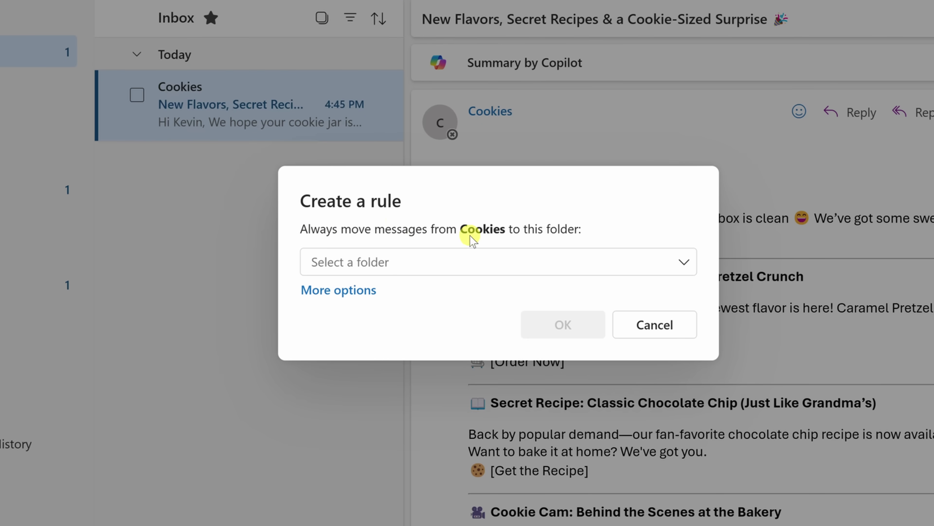
left_click(596, 257)
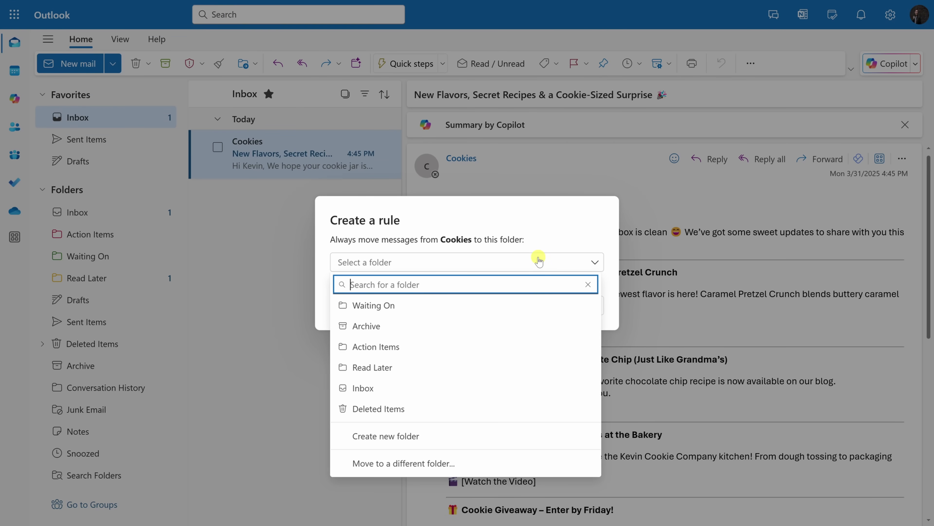
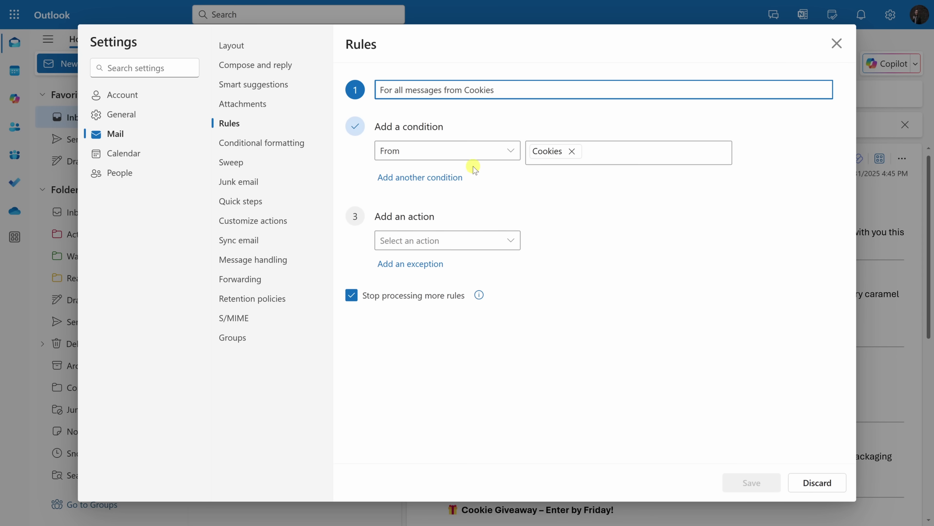
left_click(515, 154)
left_click(515, 154)
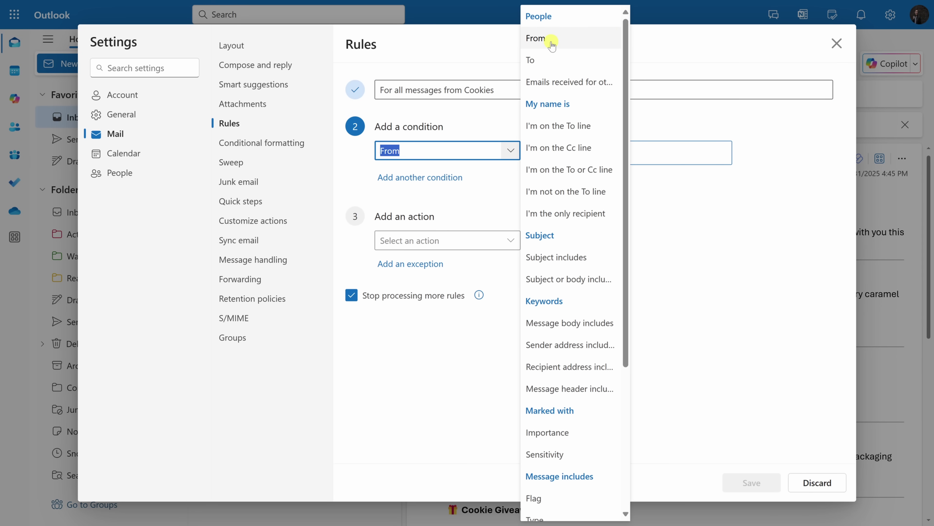
left_click_drag(625, 46, 627, 74)
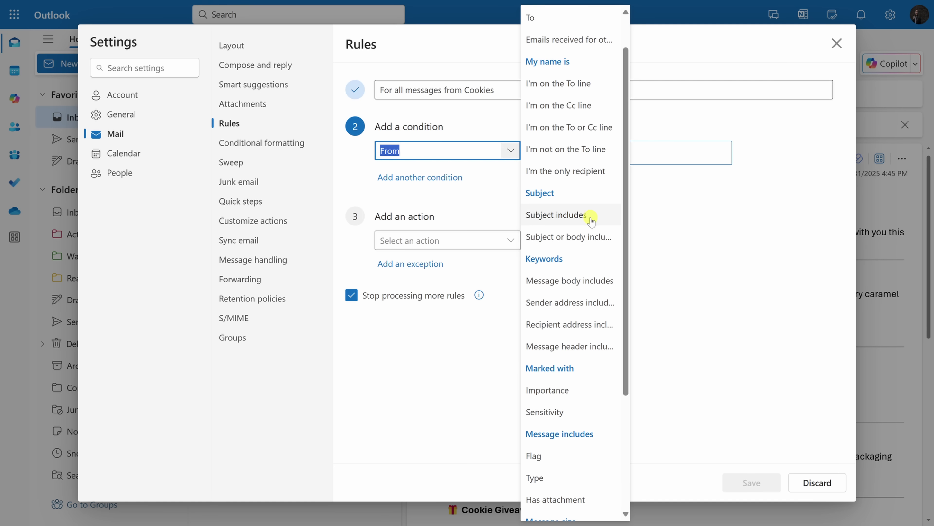
scroll(591, 221, "down", 5)
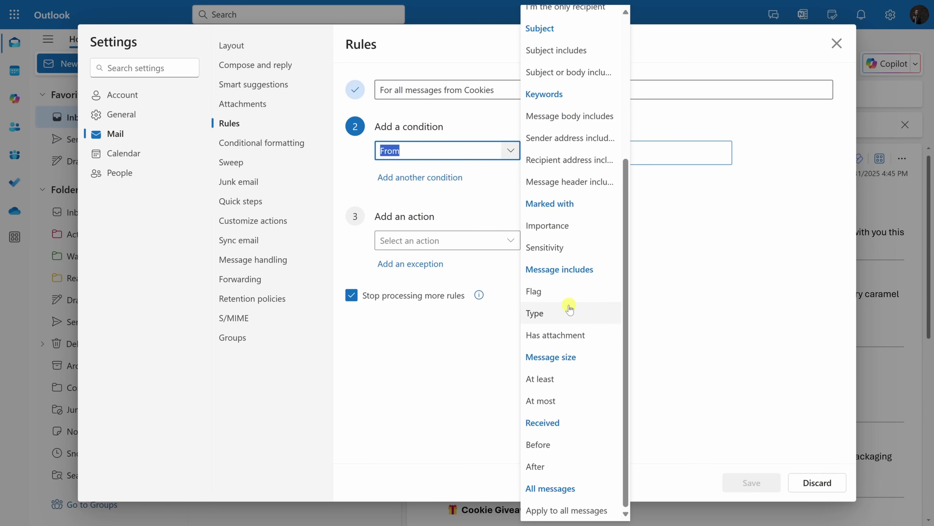
left_click(477, 381)
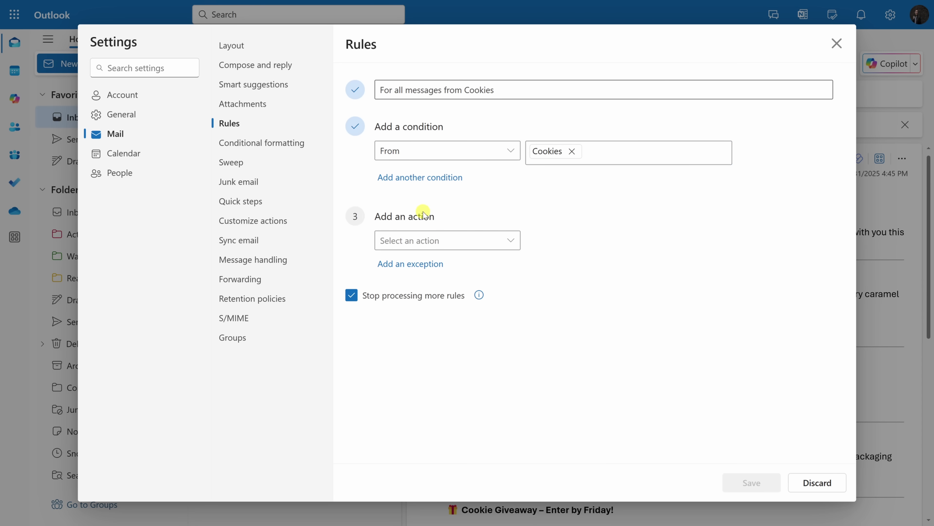
- Set the rule's action to move the matching messages to the Read Later folder
left_click(444, 245)
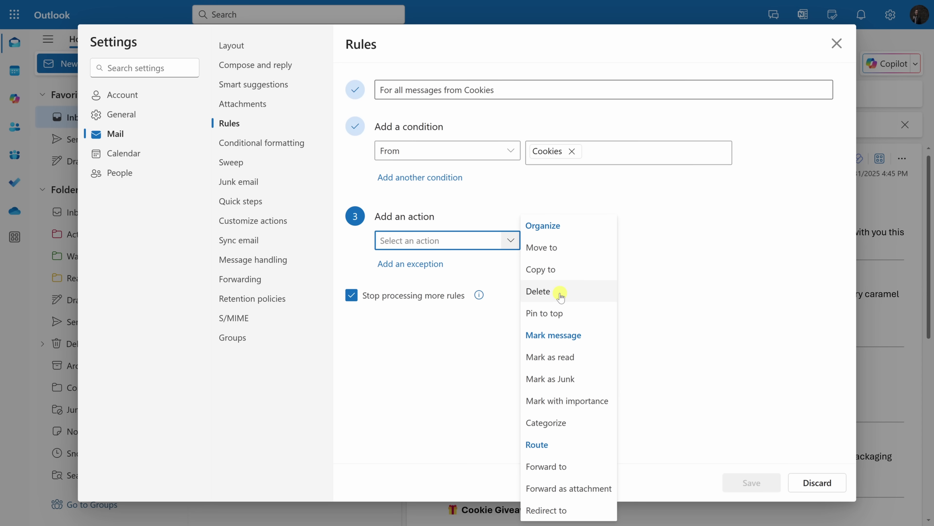
left_click(556, 246)
left_click(559, 243)
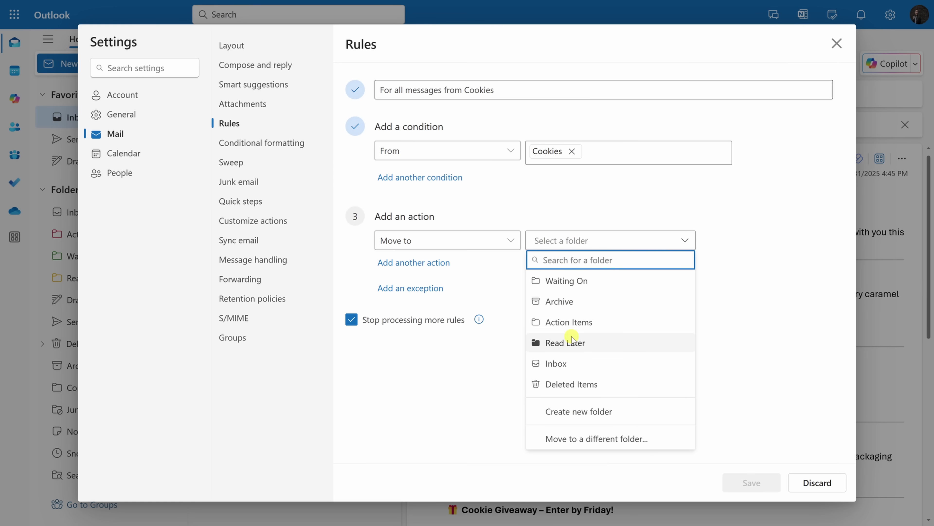
left_click(572, 344)
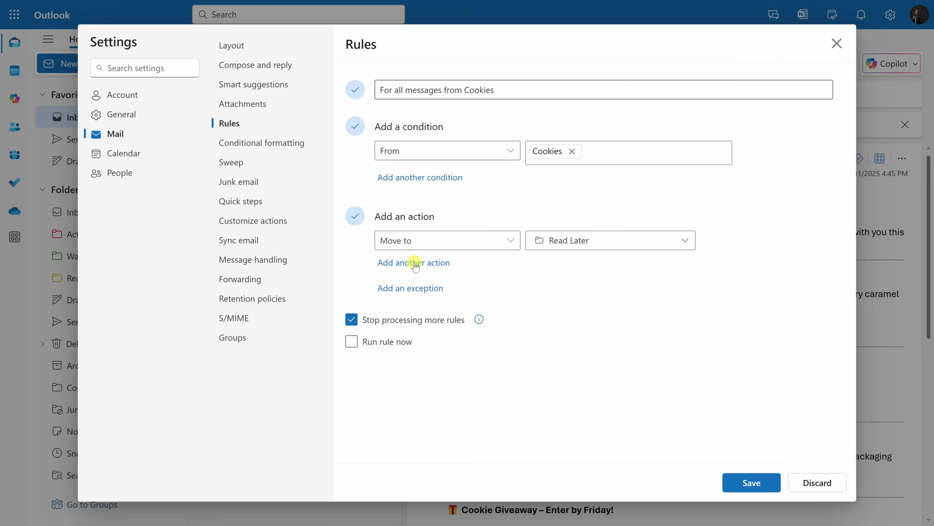
- Add an exception to the rule for messages where "I'm on the To or Cc line"
left_click(419, 291)
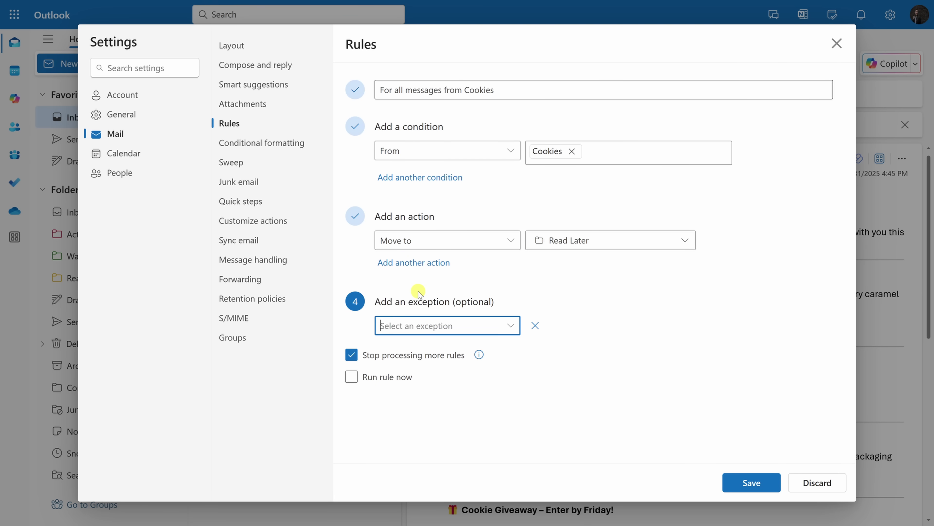
left_click(438, 326)
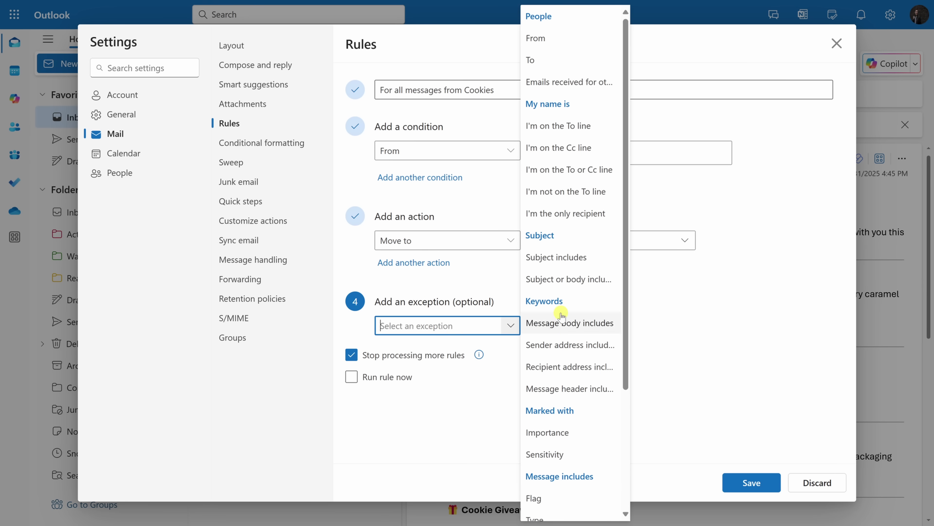
scroll(575, 158, "down", 4)
scroll(574, 191, "up", 4)
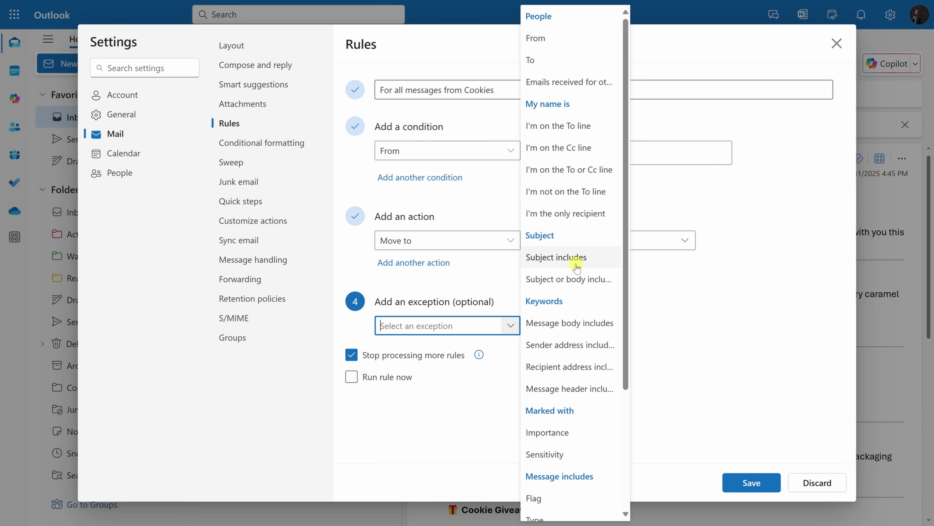
left_click(581, 171)
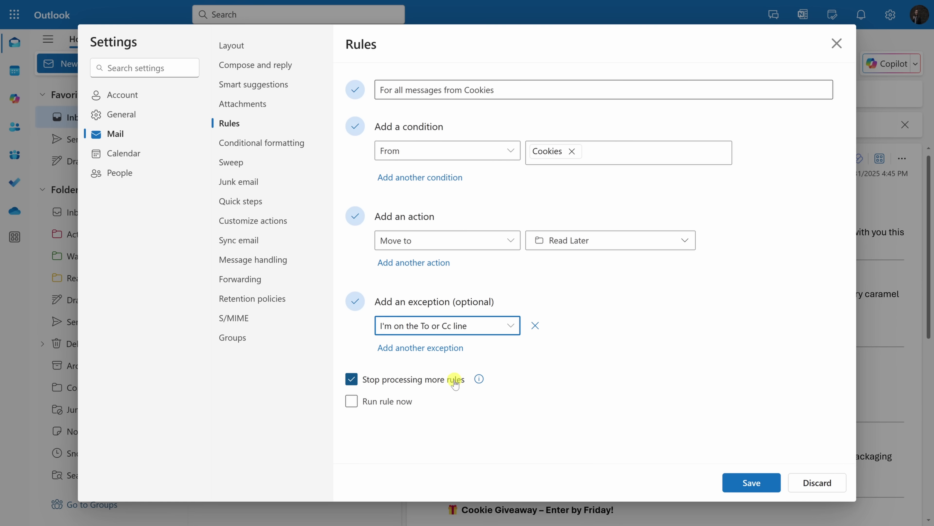
- Save the rule with "Run rule now" enabled, and open the Read Later folder to check the filed newsletters
left_click(351, 401)
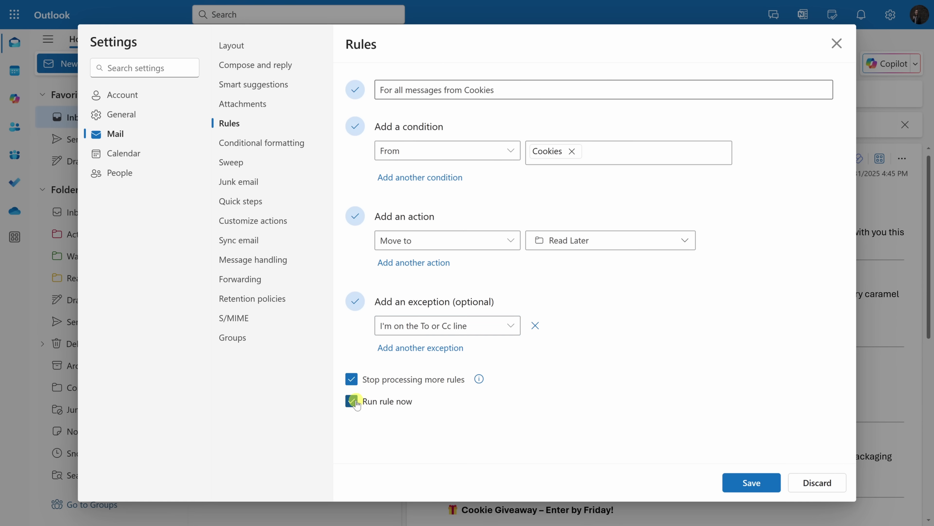
left_click(752, 484)
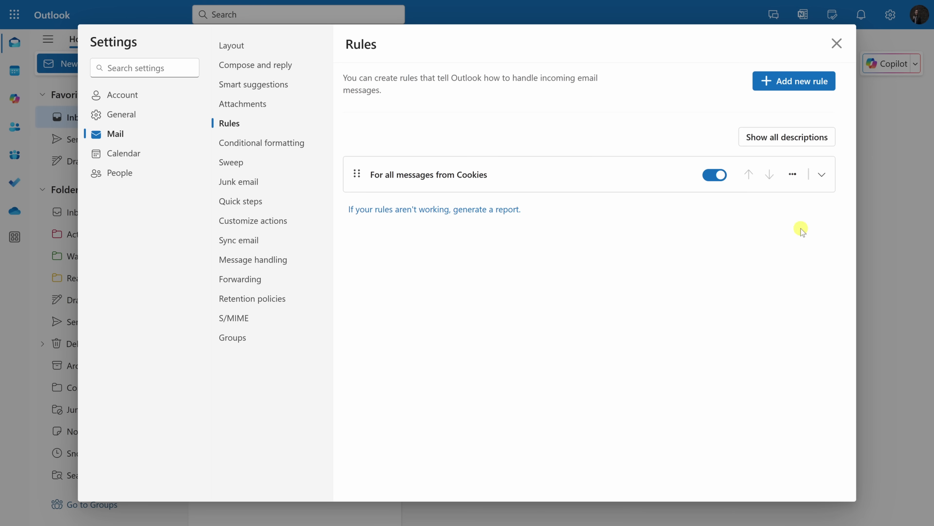
left_click(837, 43)
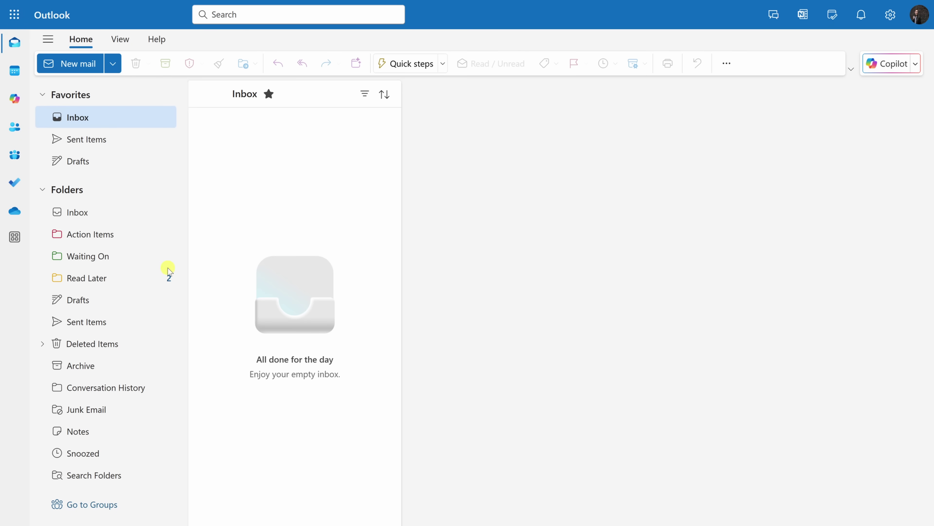
left_click(119, 277)
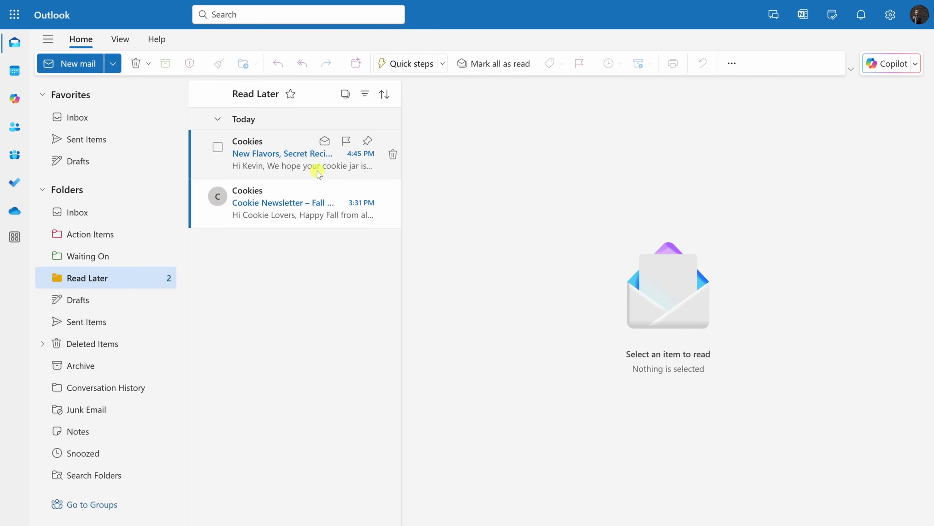